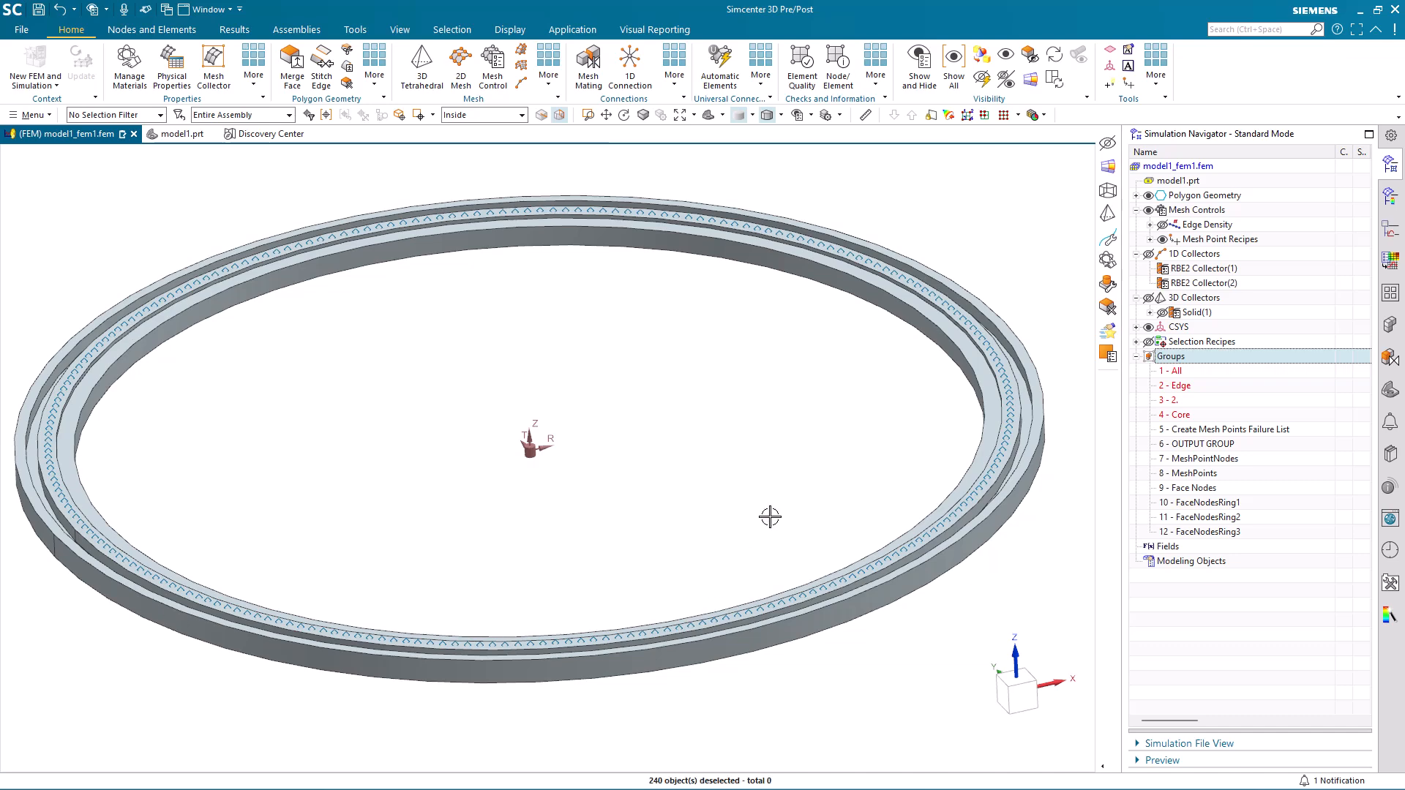
Display the Solid(1) 3D mesh on the ring.
{"action": "middle_click_drag", "start_coordinate": [770, 517], "coordinate": [770, 517]}
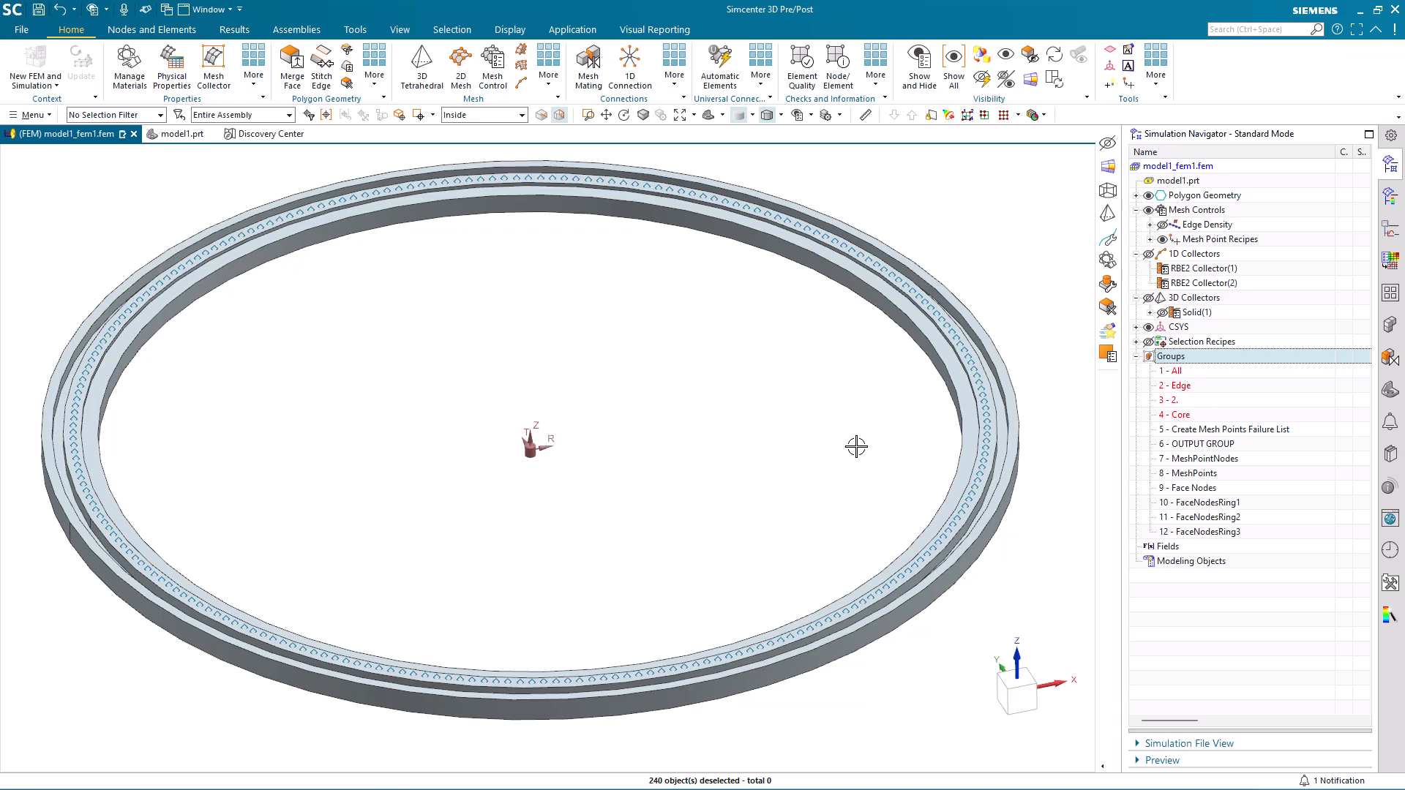
{"action": "left_click", "coordinate": [1163, 313]}
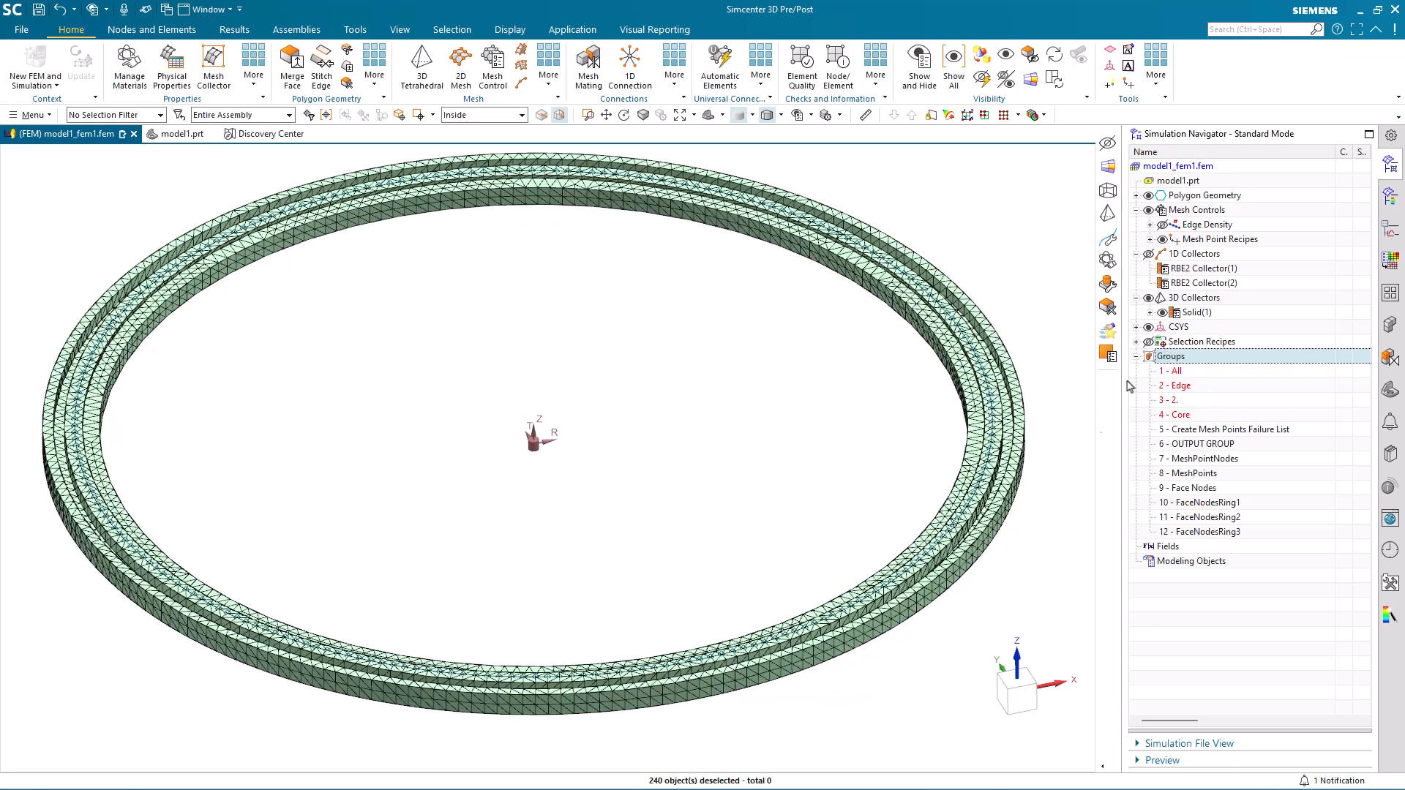
Examine the ring's solid mesh up close and as a whole, checking the outer face and the mesh points along the inner ring.
{"action": "scroll", "coordinate": [1014, 644], "scroll_direction": "up", "scroll_amount": 5}
{"action": "middle_click_drag", "start_coordinate": [1018, 659], "coordinate": [1029, 672]}
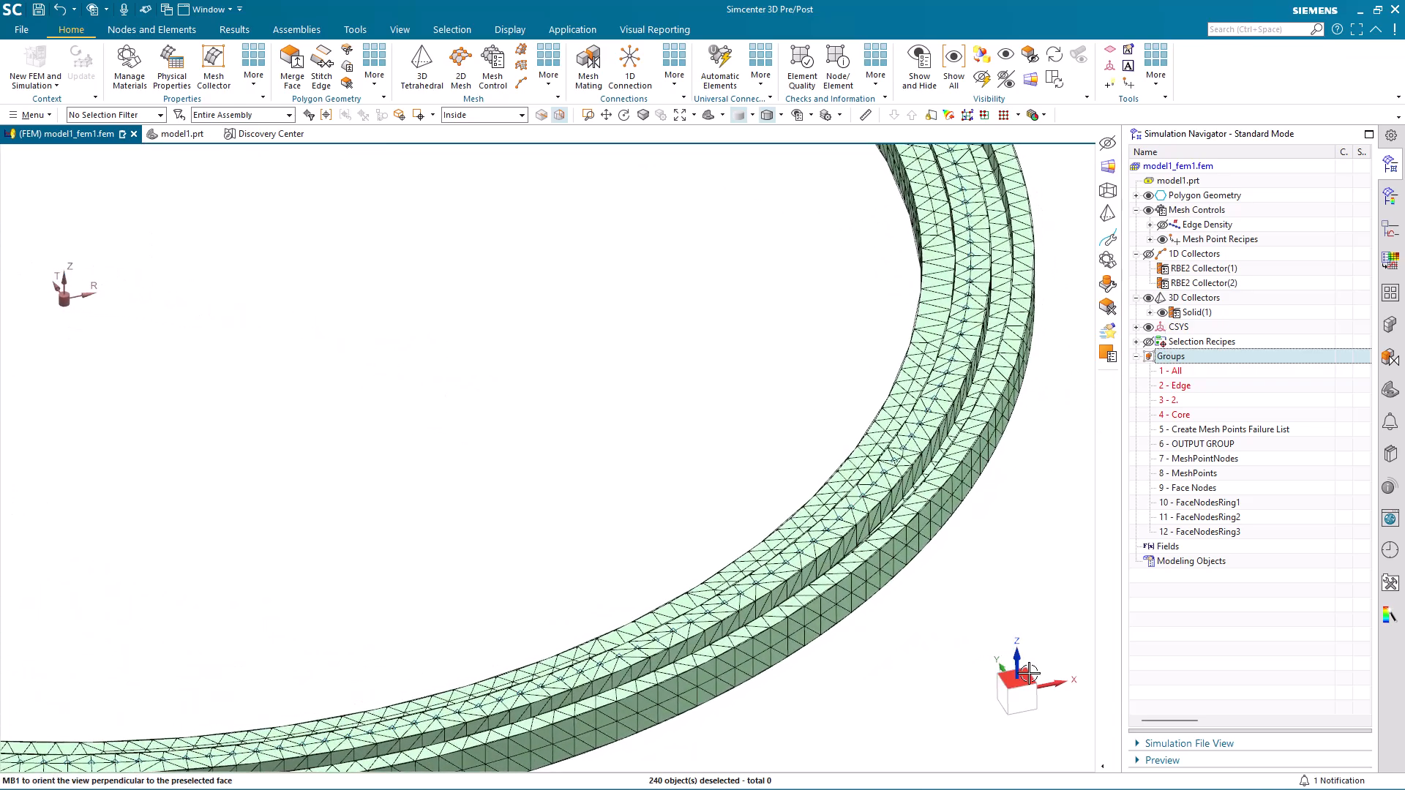
{"action": "left_click", "coordinate": [1029, 672]}
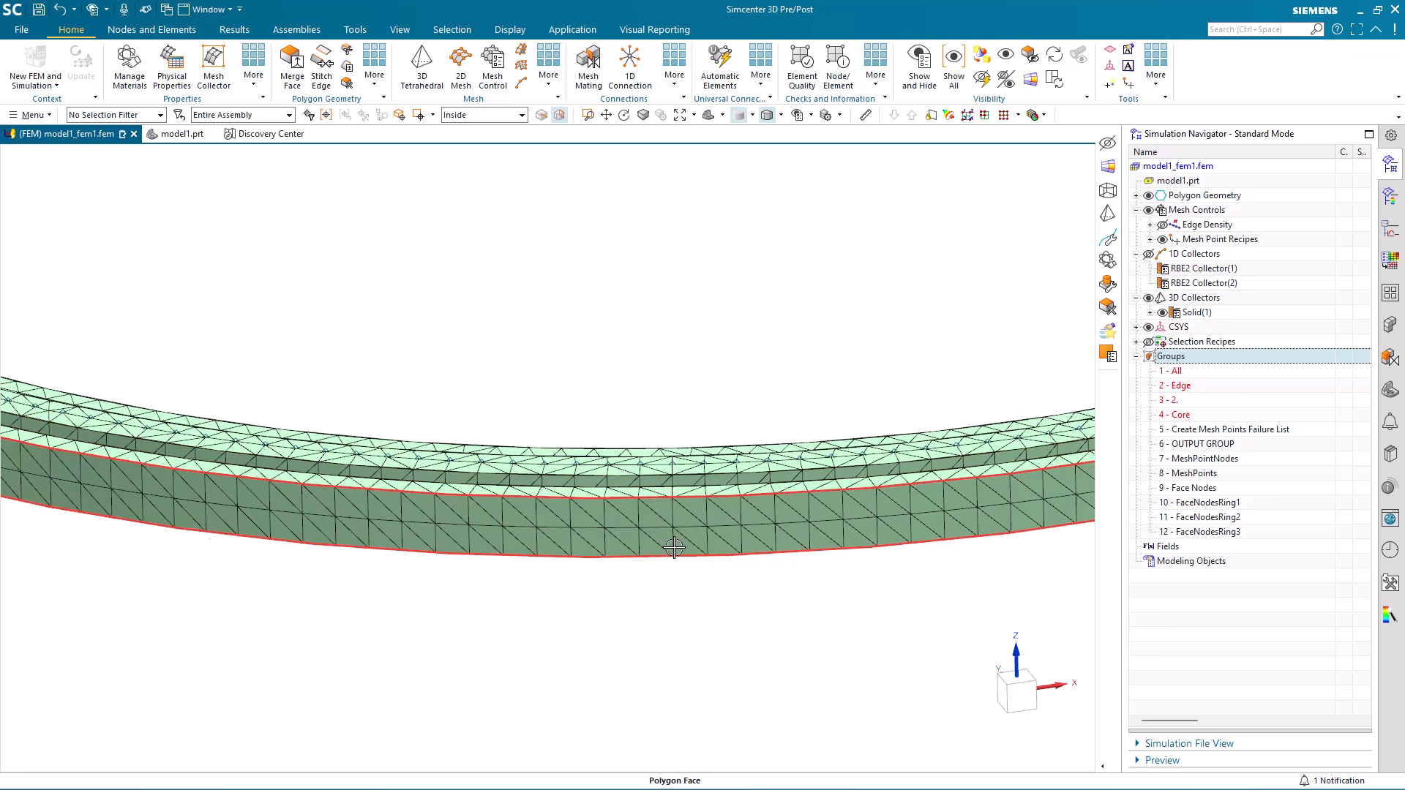
{"action": "scroll", "coordinate": [672, 545], "scroll_direction": "down", "scroll_amount": 3}
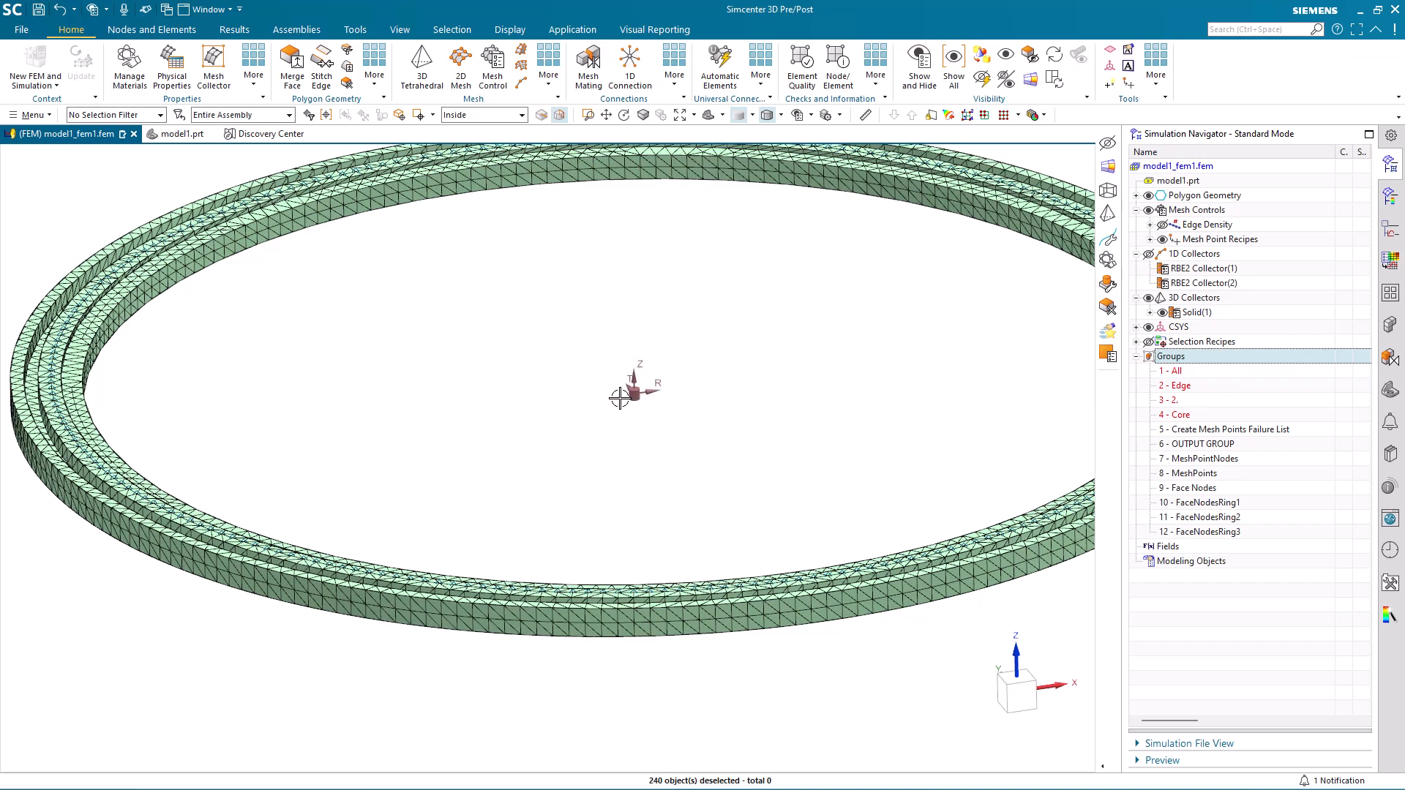
{"action": "scroll", "coordinate": [713, 659], "scroll_direction": "up", "scroll_amount": 5}
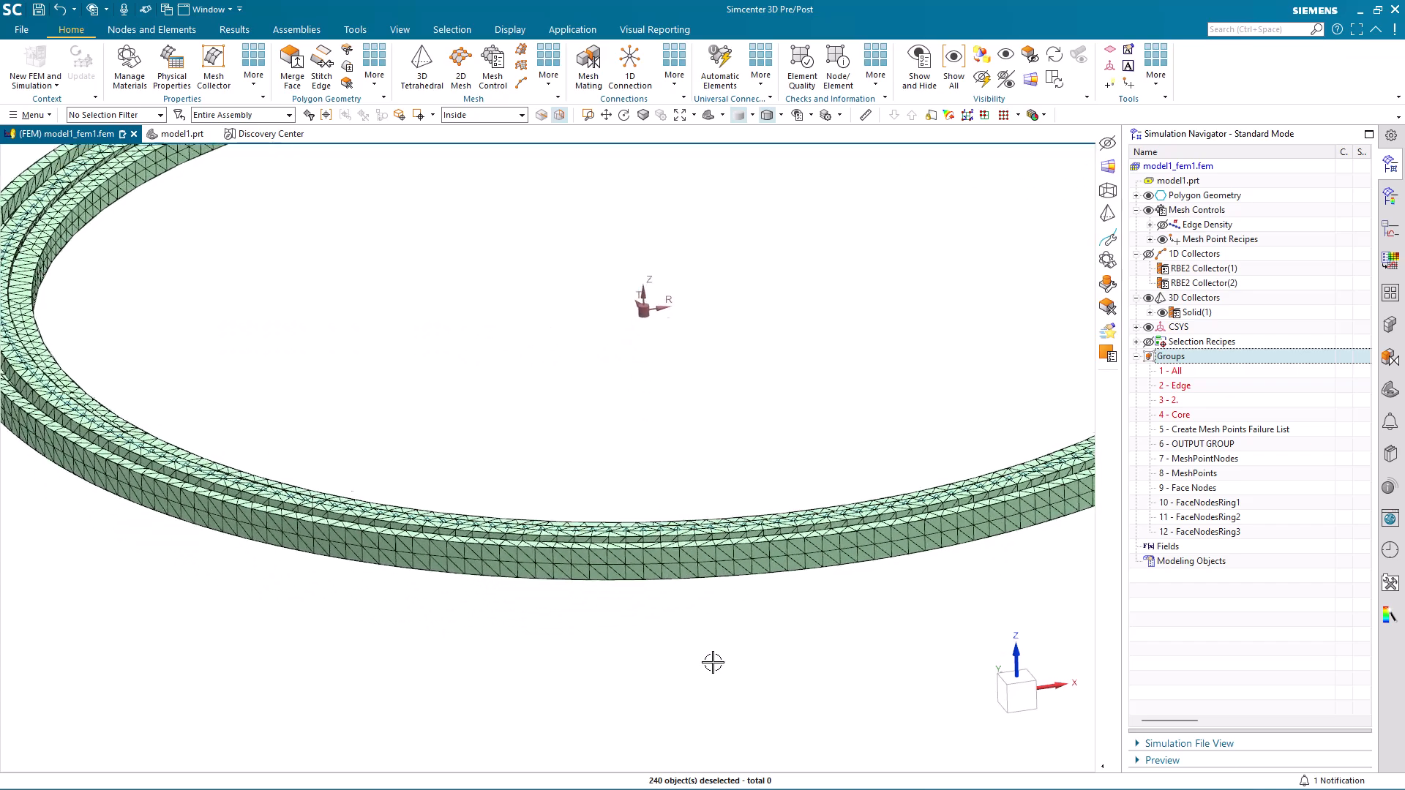
{"action": "scroll", "coordinate": [707, 596], "scroll_direction": "up", "scroll_amount": 1}
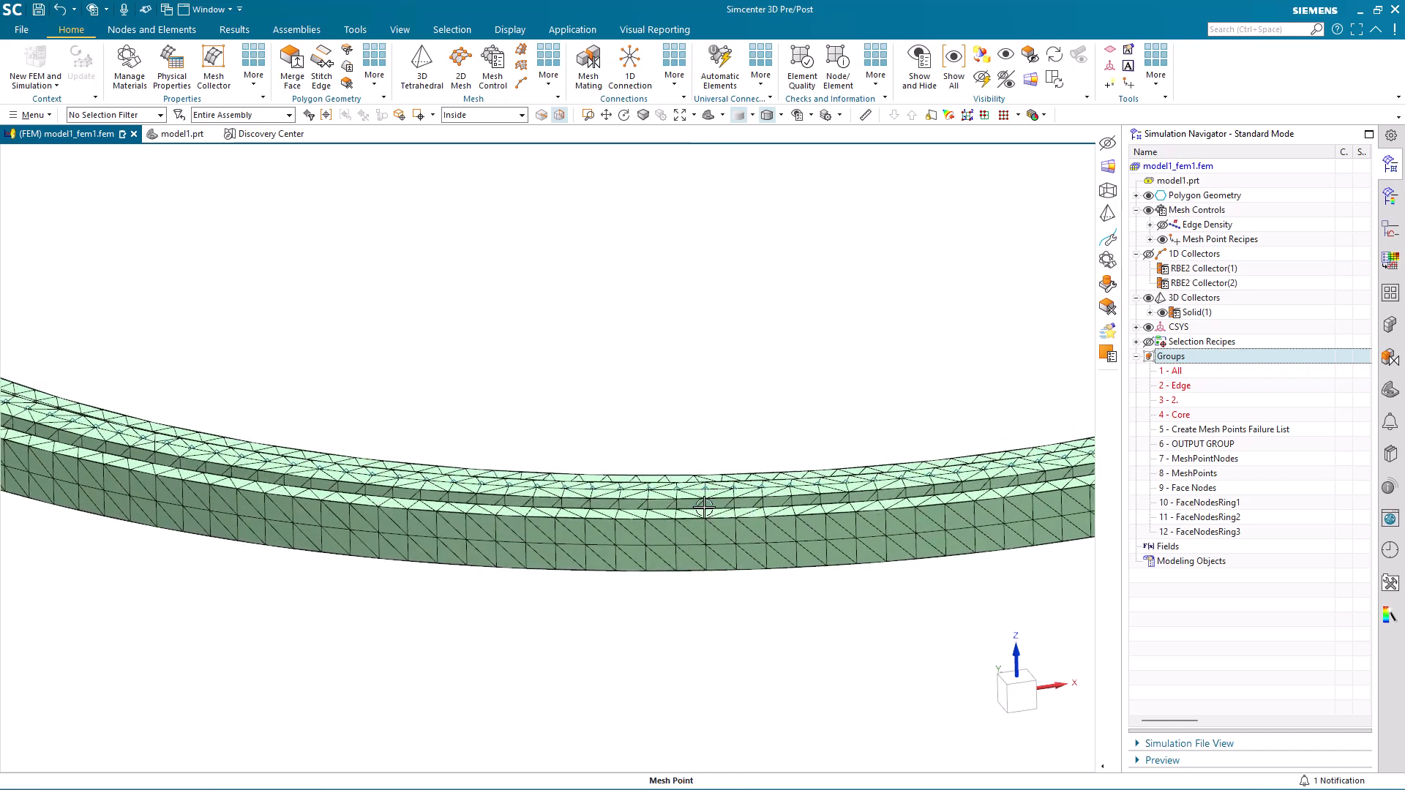
{"action": "left_click", "coordinate": [709, 580]}
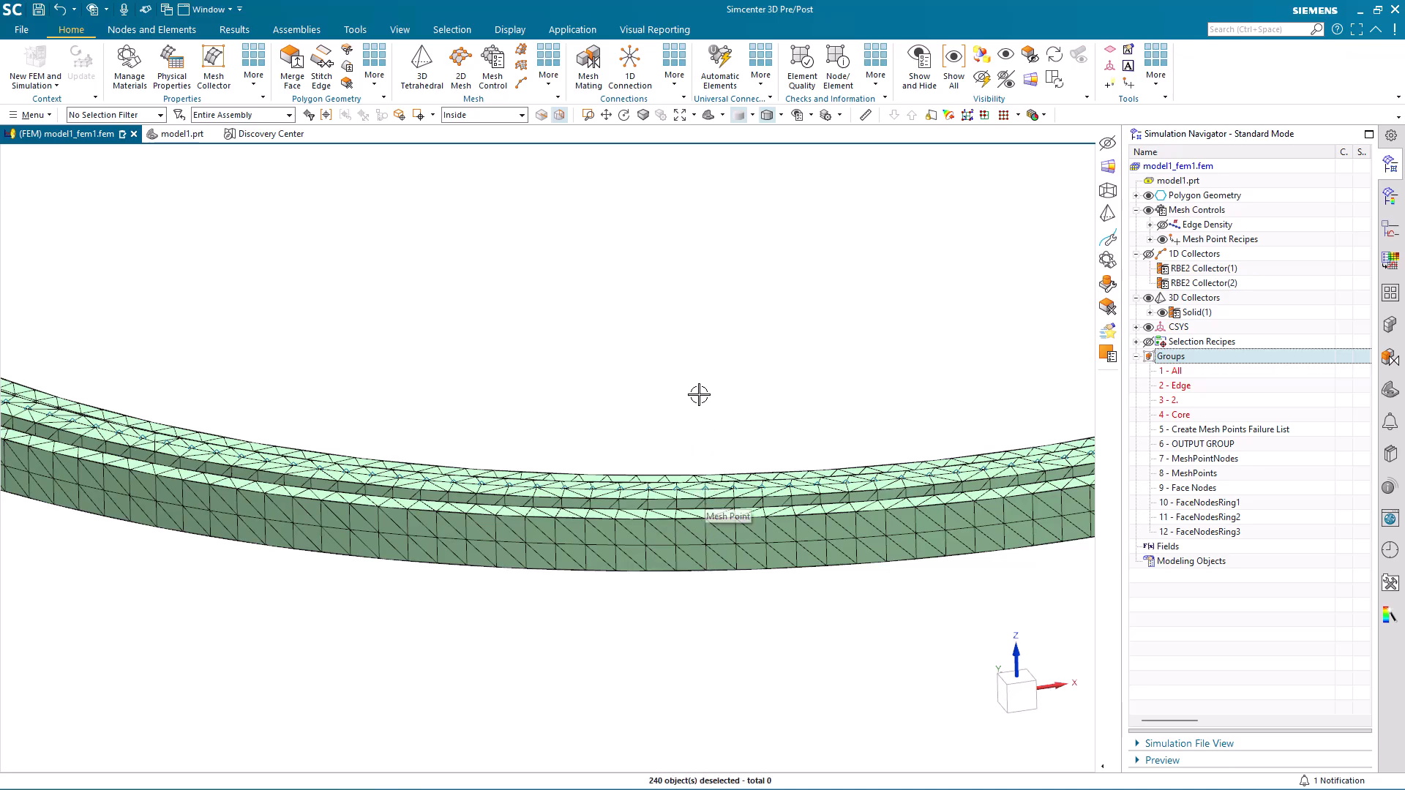
{"action": "scroll", "coordinate": [709, 407], "scroll_direction": "down", "scroll_amount": 6}
{"action": "scroll", "coordinate": [734, 451], "scroll_direction": "down", "scroll_amount": 2}
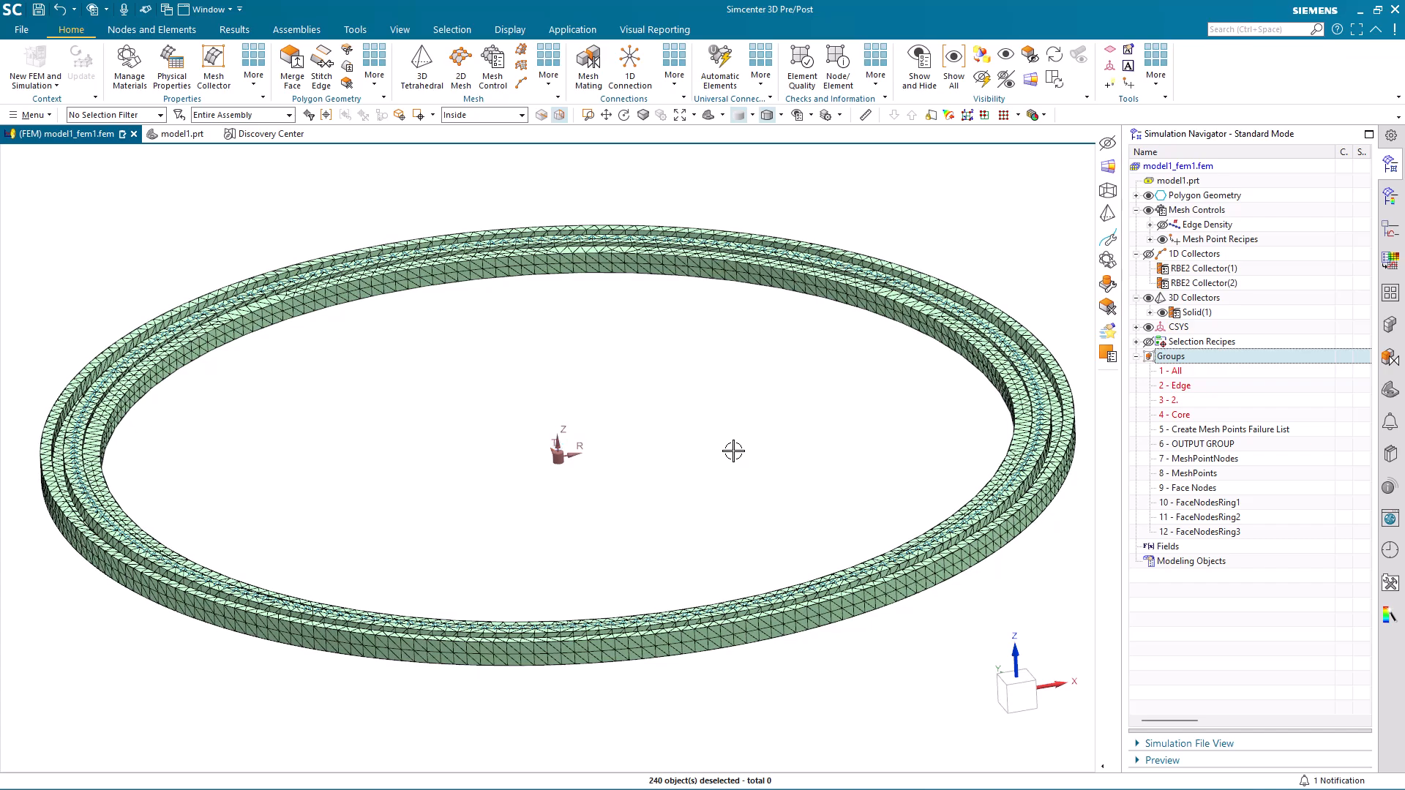
{"action": "scroll", "coordinate": [640, 540], "scroll_direction": "up", "scroll_amount": 4}
{"action": "scroll", "coordinate": [665, 610], "scroll_direction": "up", "scroll_amount": 1}
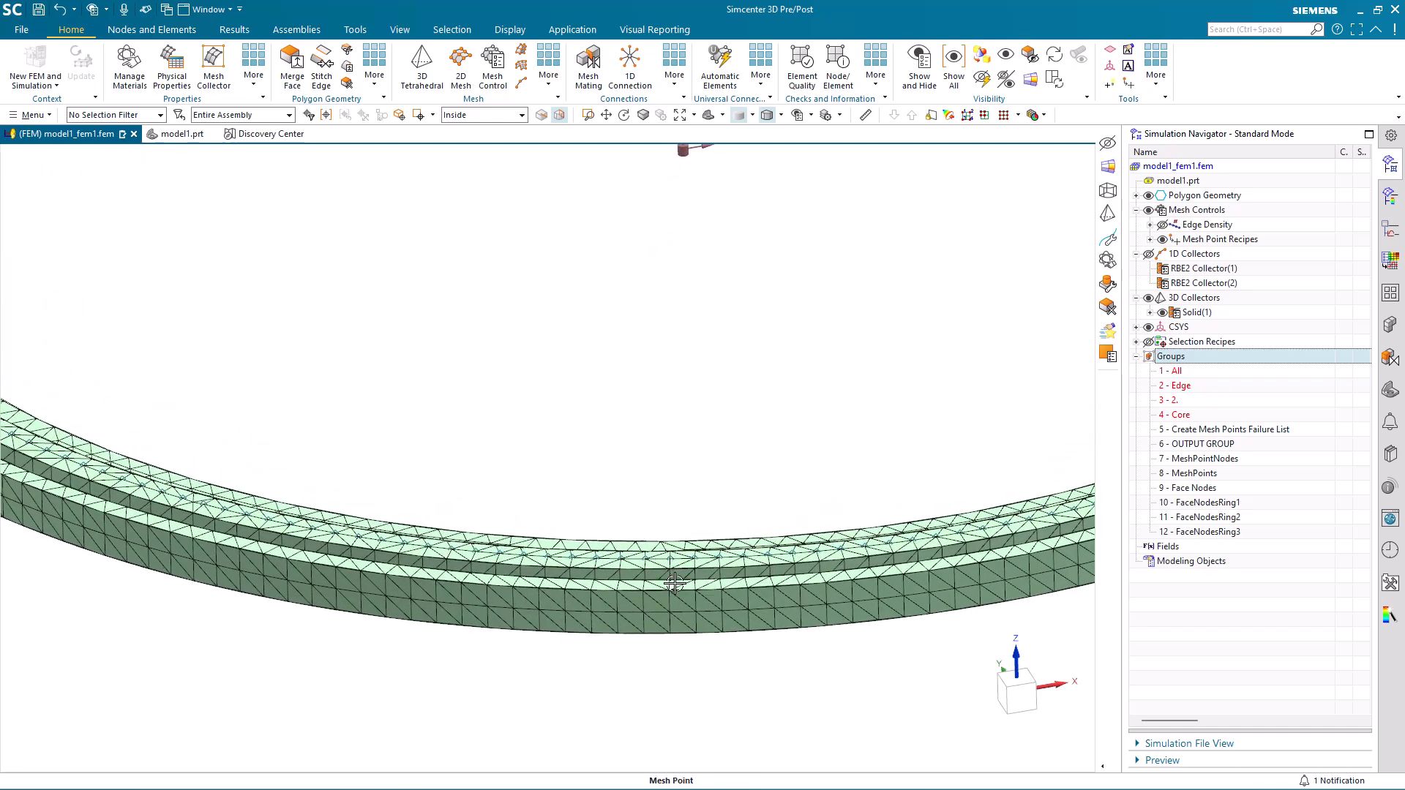
{"action": "key", "text": "Escape"}
{"action": "scroll", "coordinate": [631, 453], "scroll_direction": "down", "scroll_amount": 1}
{"action": "scroll", "coordinate": [632, 454], "scroll_direction": "down", "scroll_amount": 4}
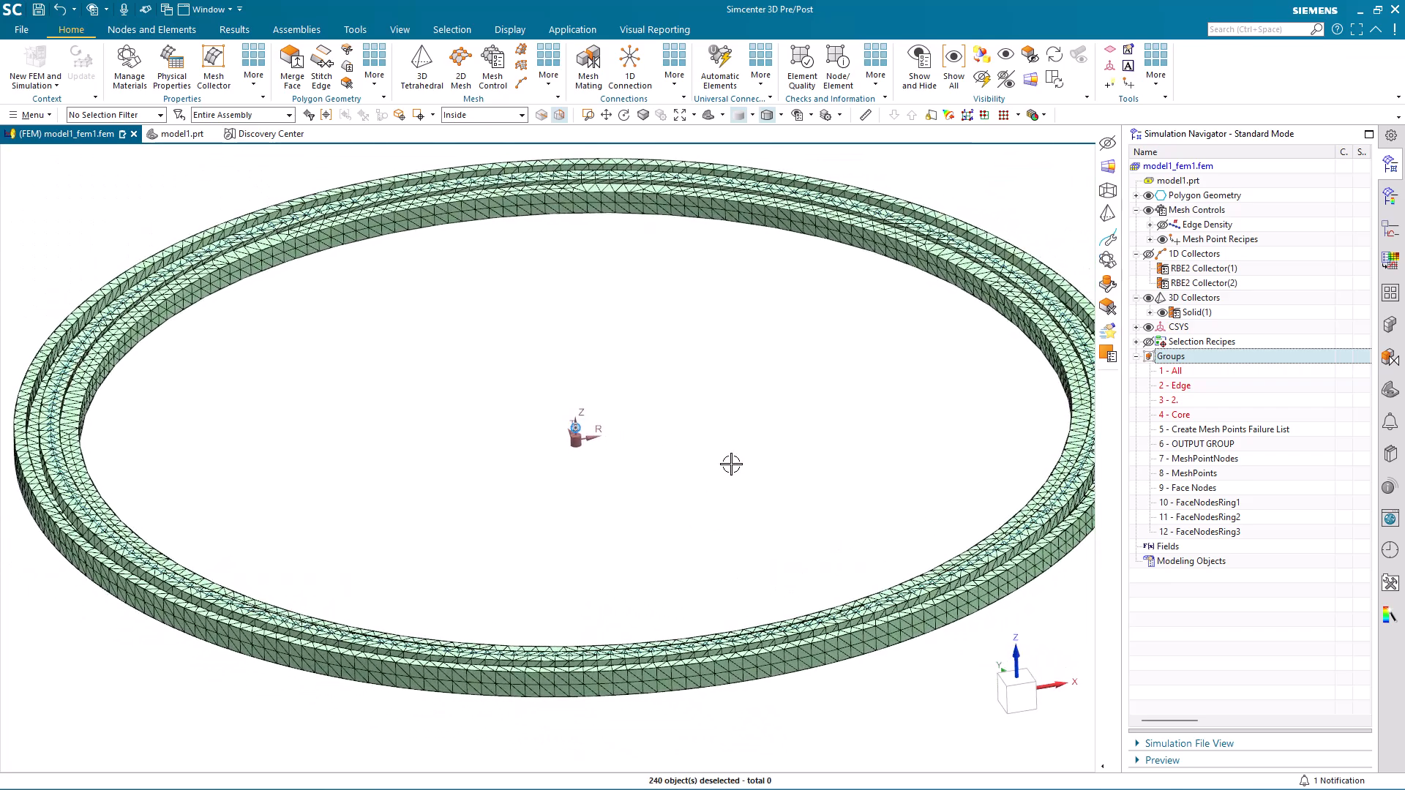
{"action": "scroll", "coordinate": [697, 479], "scroll_direction": "down", "scroll_amount": 1}
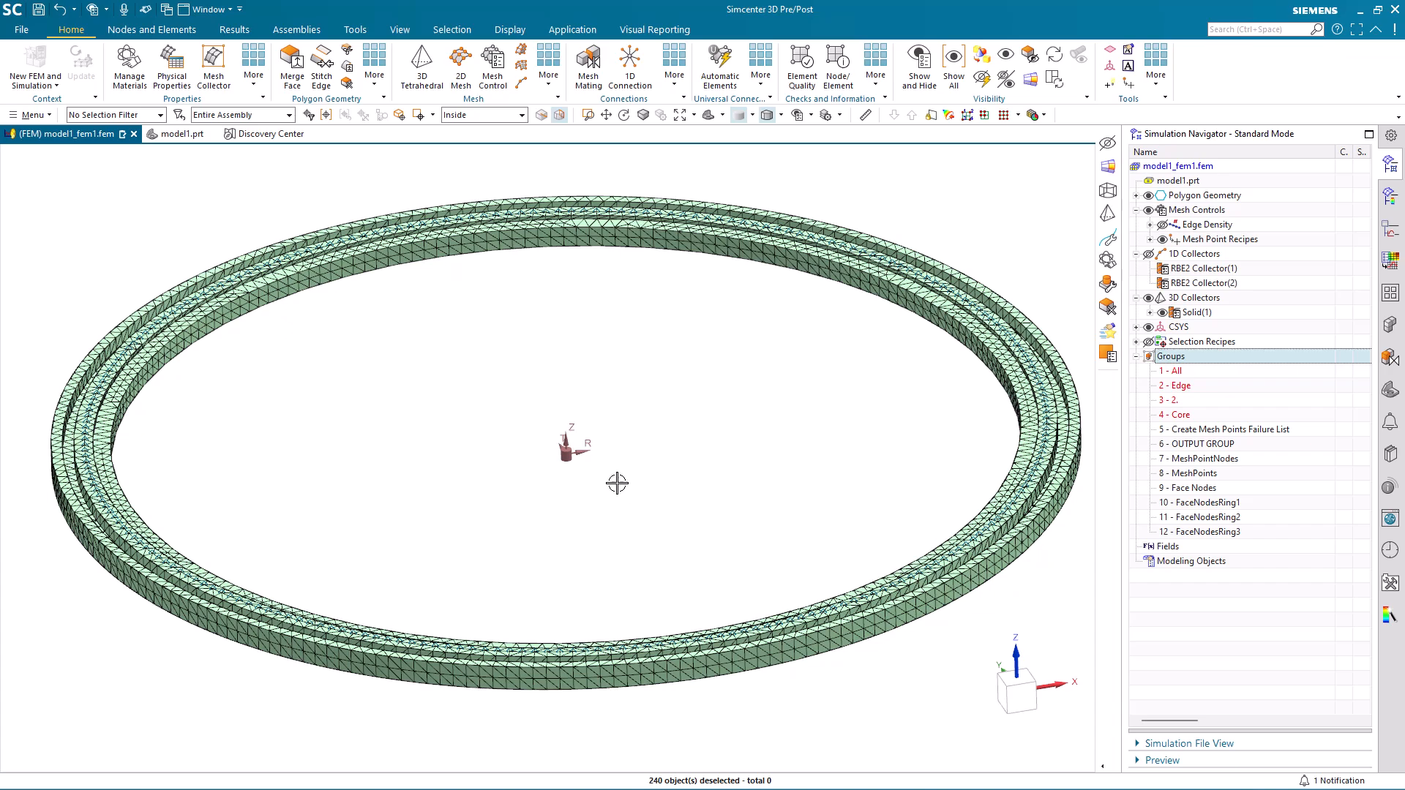
{"action": "scroll", "coordinate": [639, 583], "scroll_direction": "up", "scroll_amount": 2}
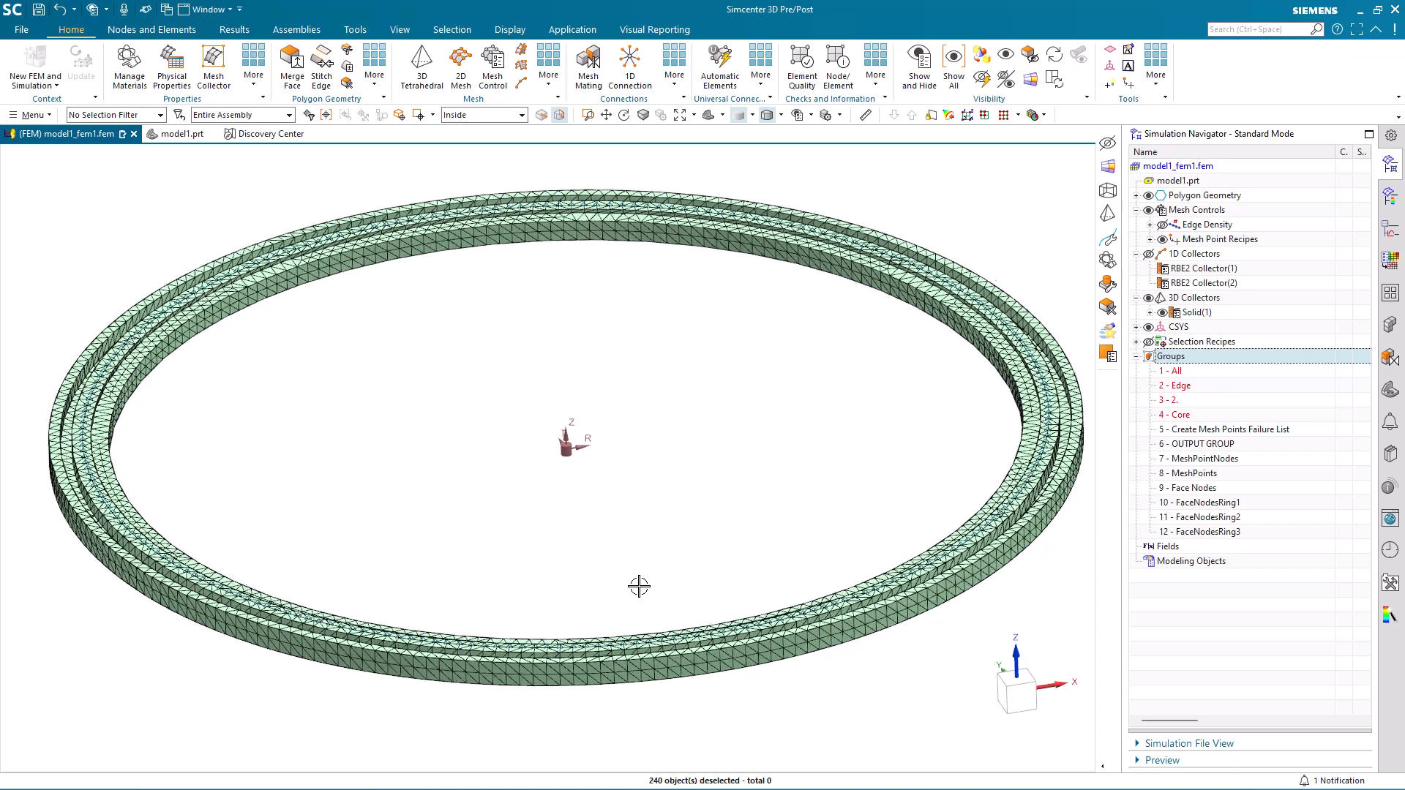
{"action": "scroll", "coordinate": [637, 589], "scroll_direction": "up", "scroll_amount": 5}
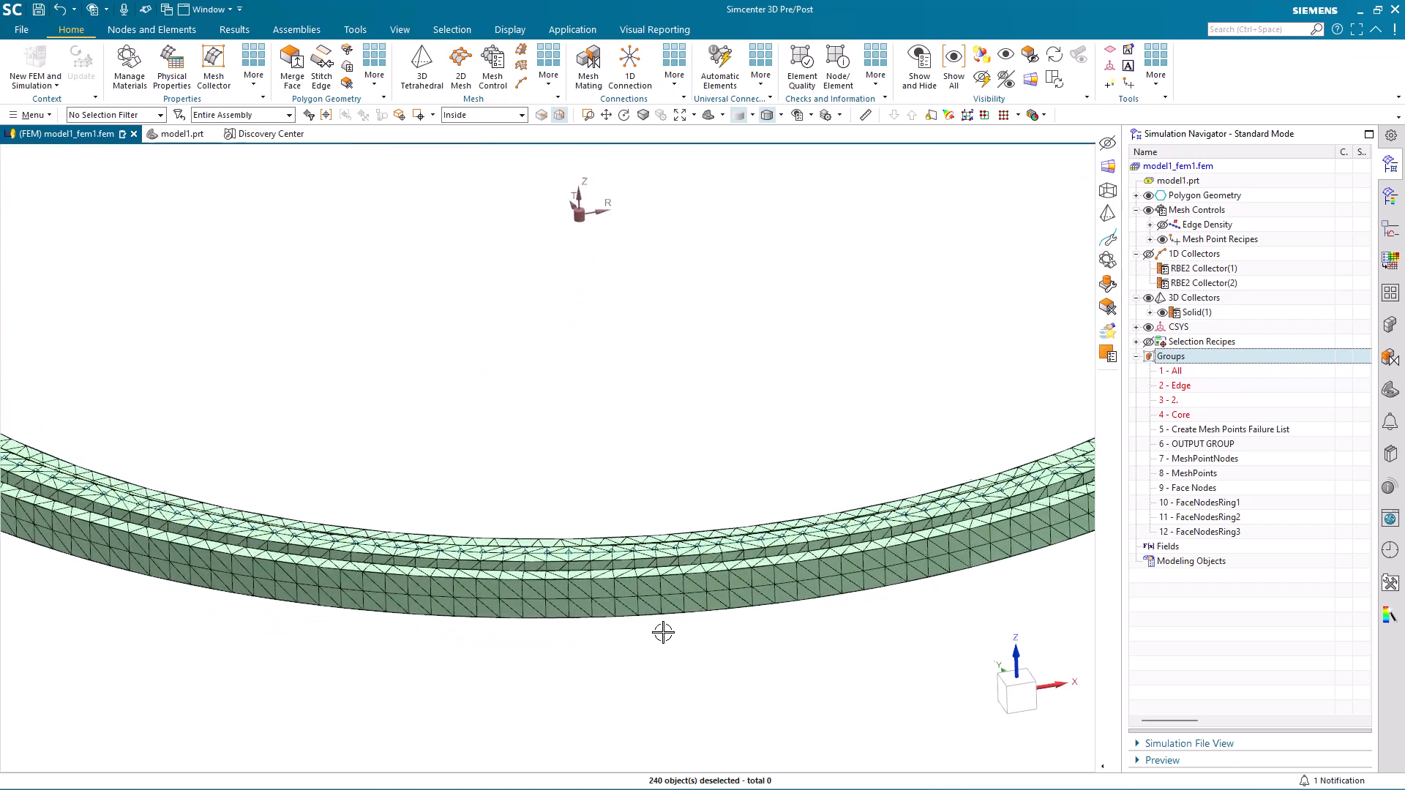
{"action": "left_click", "coordinate": [706, 654]}
{"action": "scroll", "coordinate": [687, 420], "scroll_direction": "down", "scroll_amount": 5}
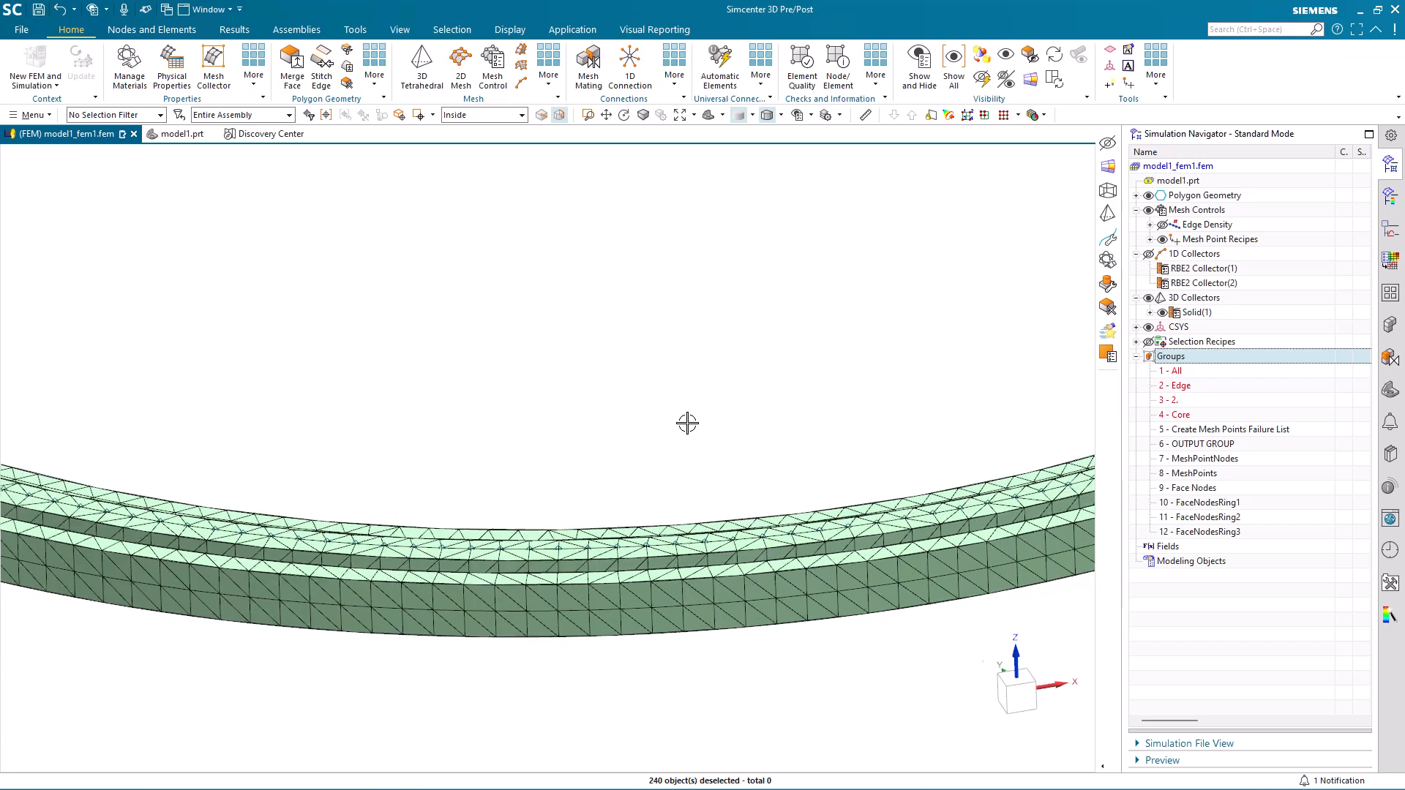
{"action": "scroll", "coordinate": [696, 450], "scroll_direction": "down", "scroll_amount": 5}
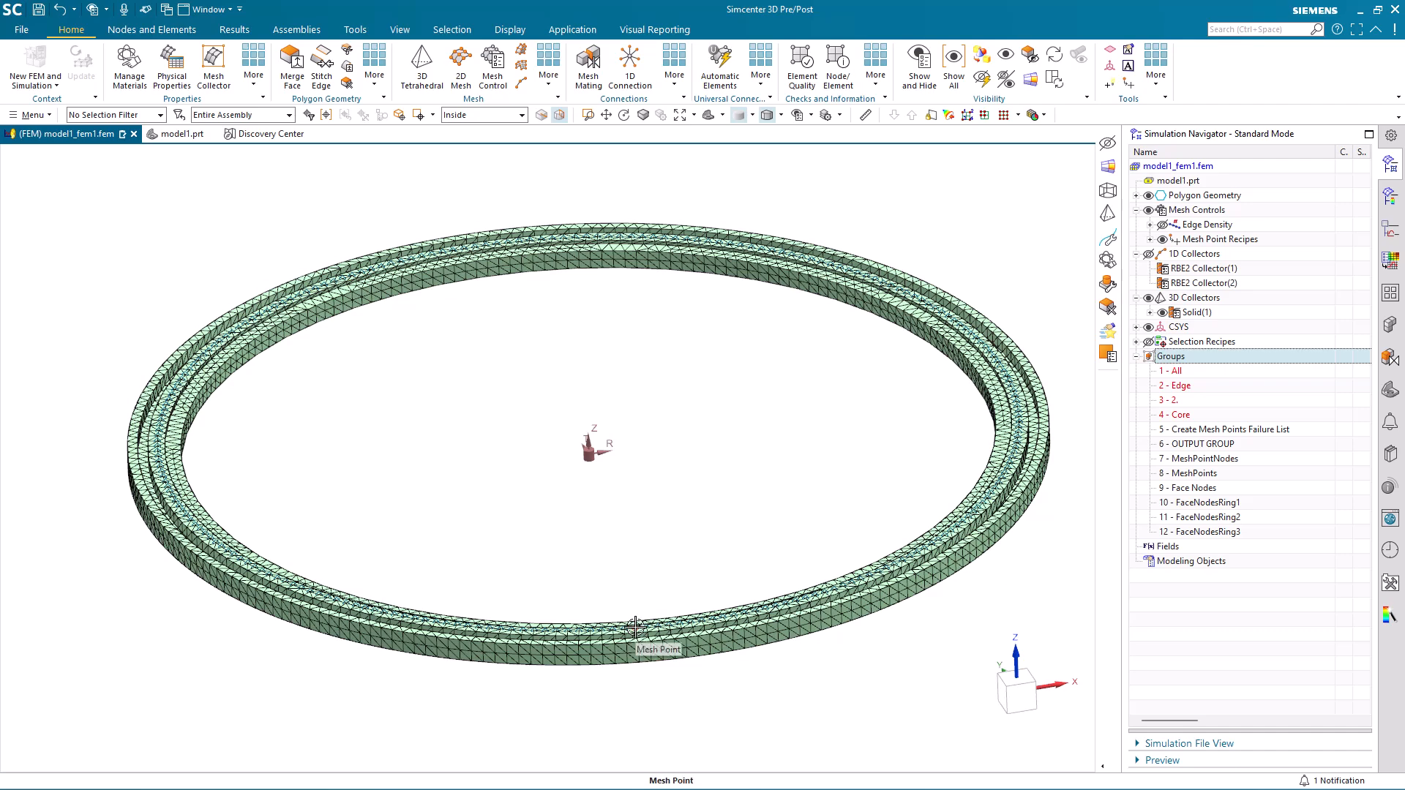
{"action": "scroll", "coordinate": [739, 449], "scroll_direction": "down", "scroll_amount": 1}
{"action": "scroll", "coordinate": [738, 448], "scroll_direction": "up", "scroll_amount": 1}
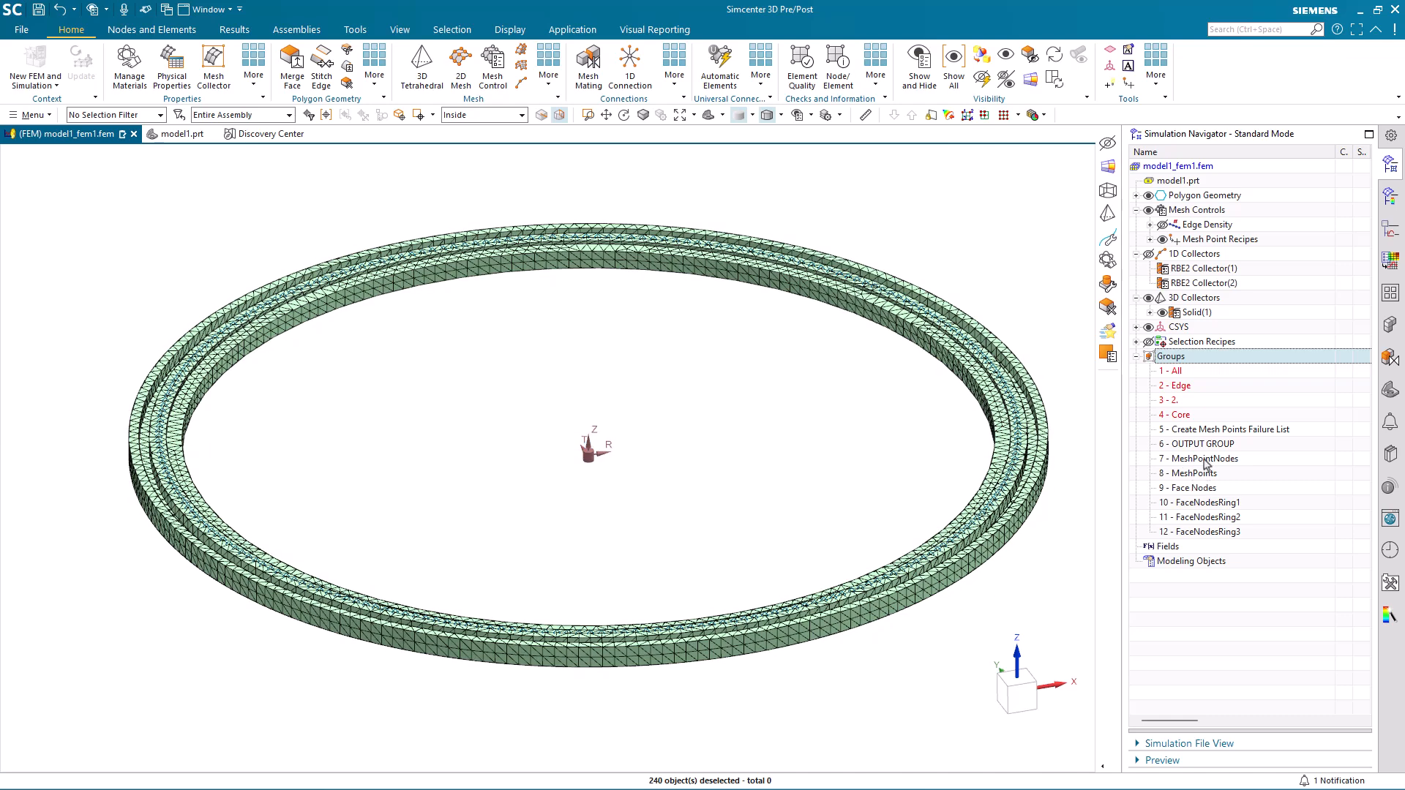
Highlight the MeshPointNodes, Face Nodes, FaceNodesRing1, FaceNodesRing2 and FaceNodesRing3 groups one after another to inspect which nodes each contains.
{"action": "left_click", "coordinate": [1205, 459]}
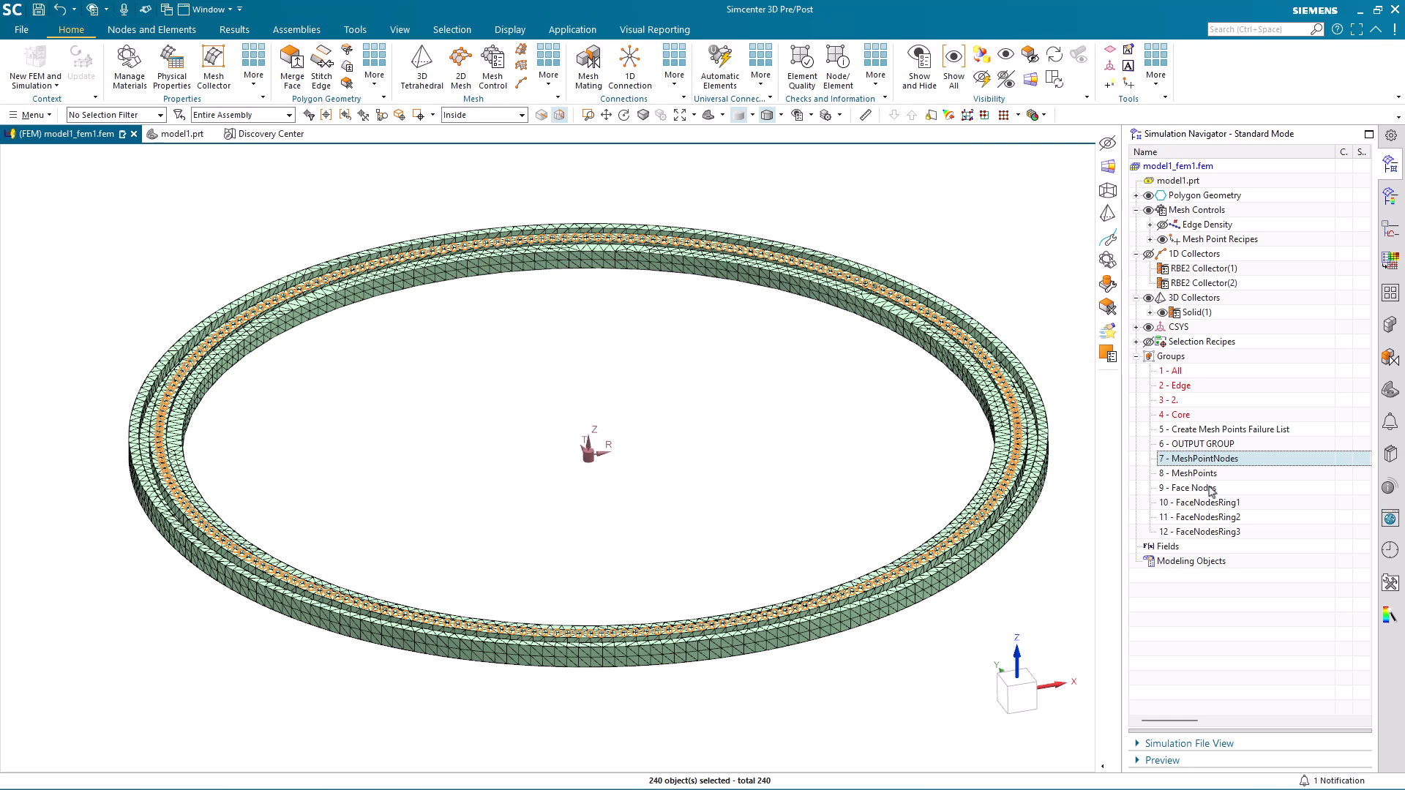
{"action": "left_click", "coordinate": [1201, 488]}
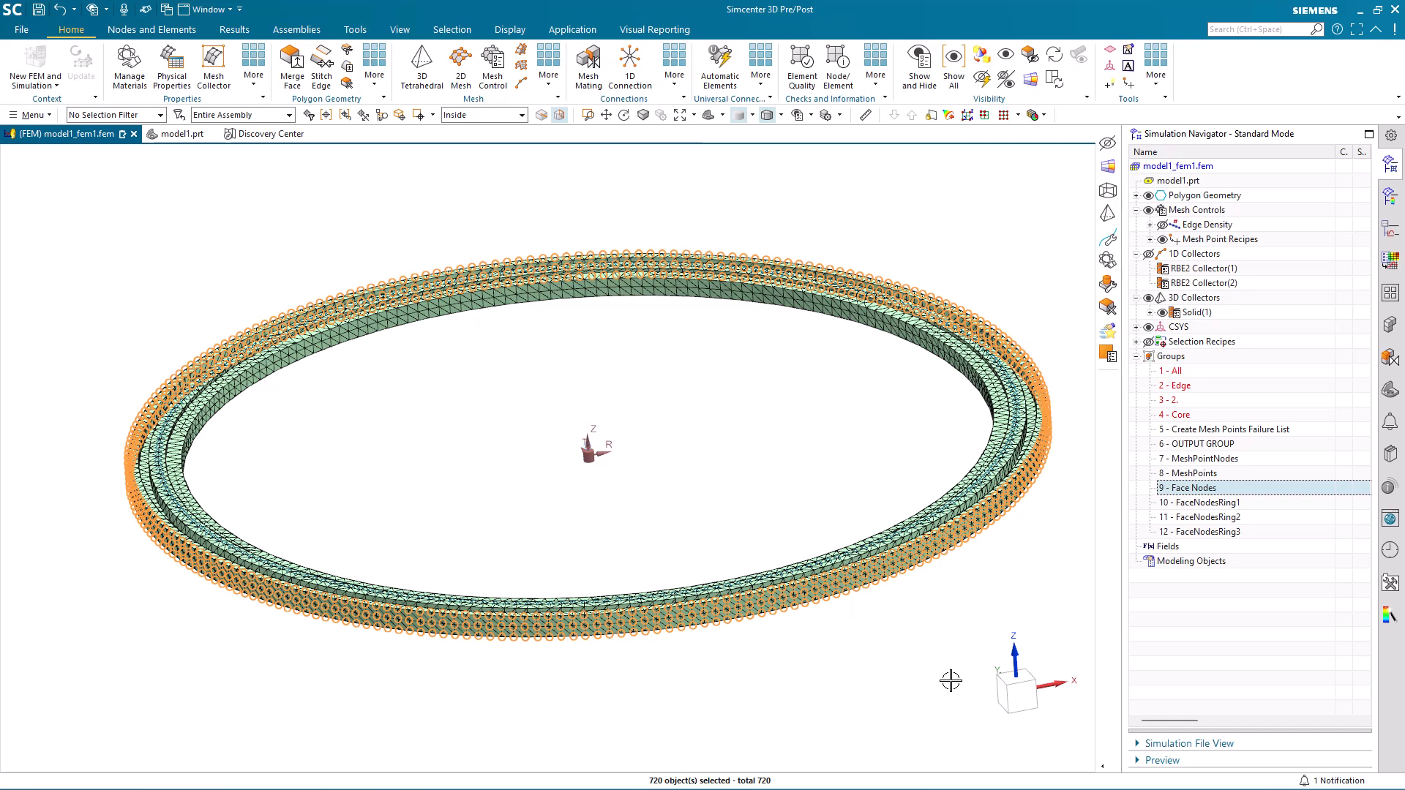
{"action": "left_click", "coordinate": [1203, 503]}
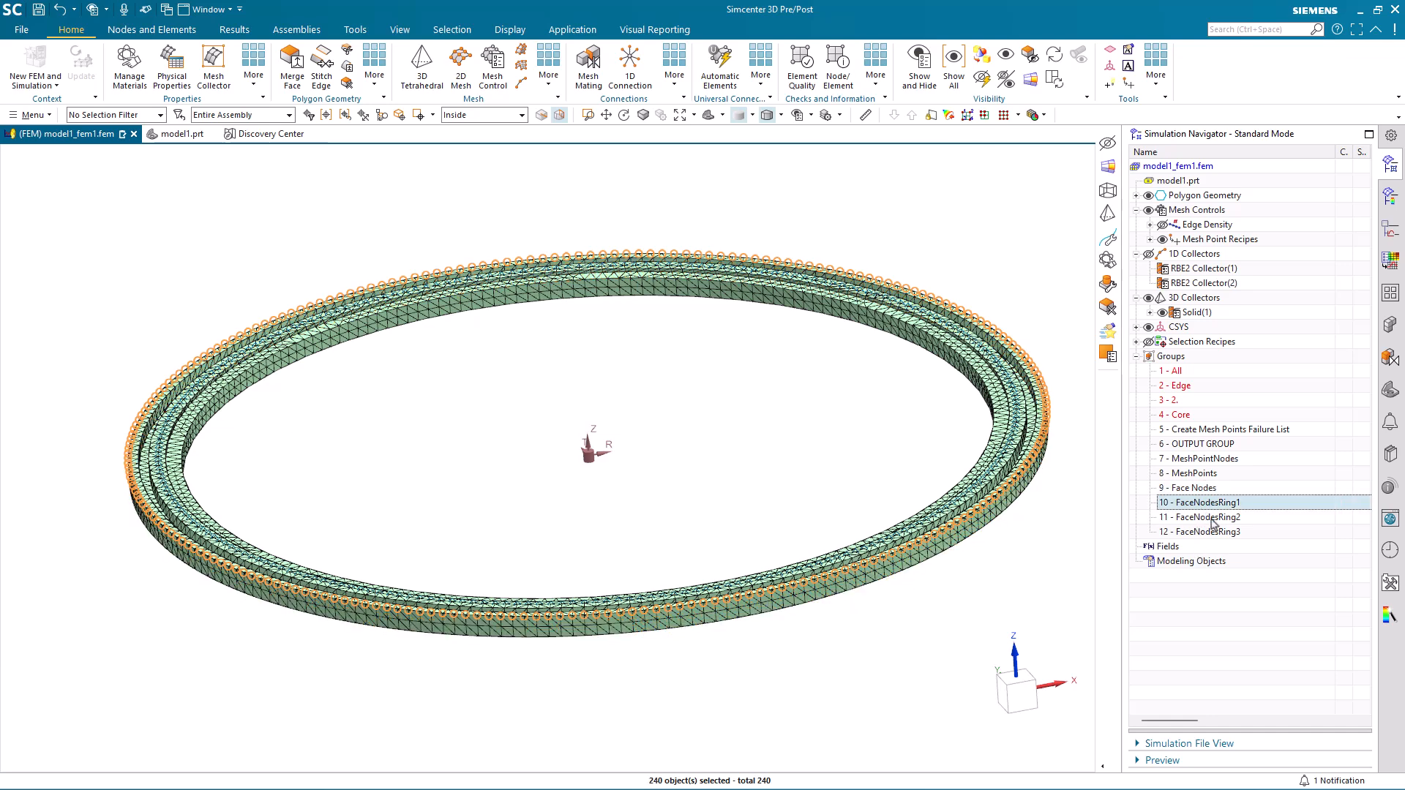
{"action": "left_click", "coordinate": [1212, 518]}
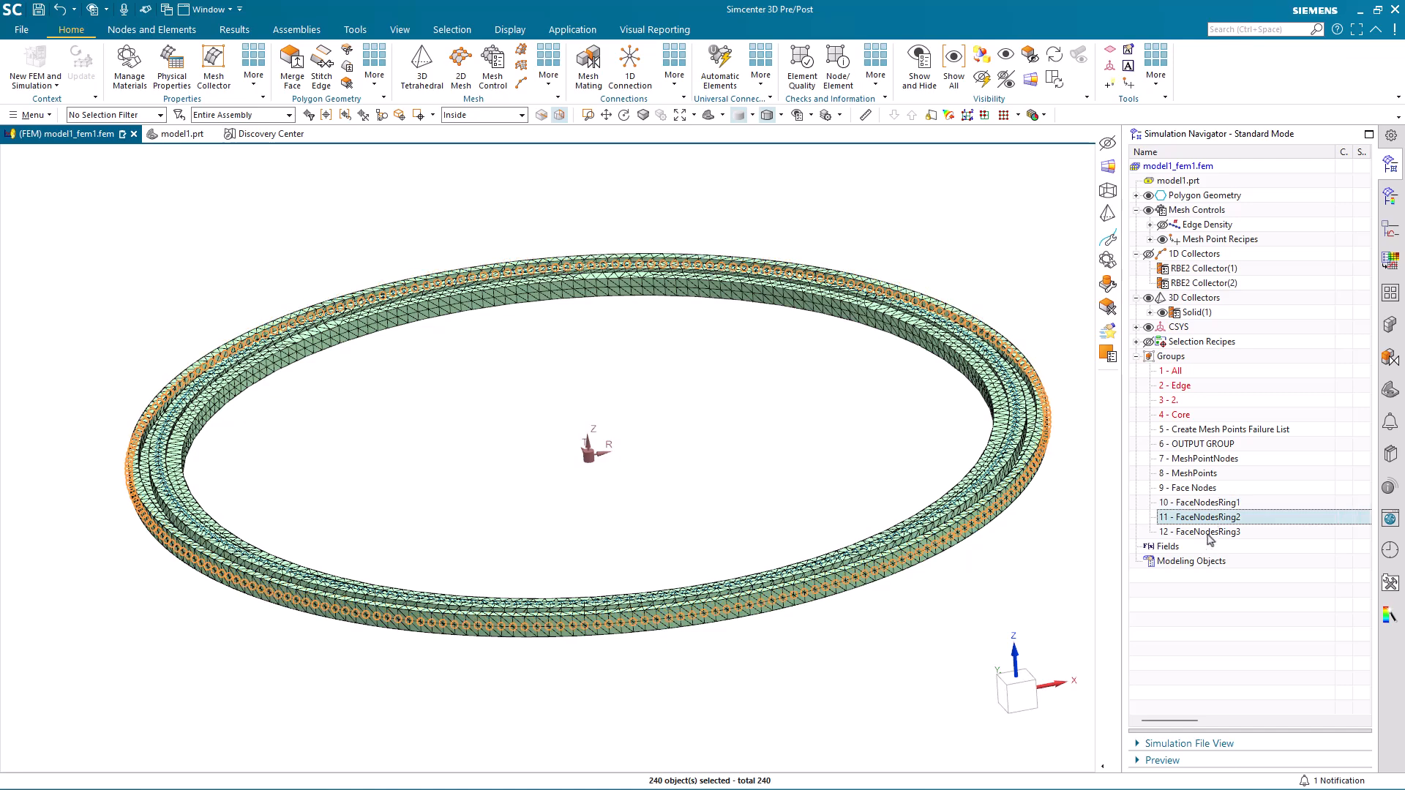
{"action": "left_click", "coordinate": [1211, 532]}
{"action": "middle_click_drag", "start_coordinate": [1018, 589], "coordinate": [944, 591]}
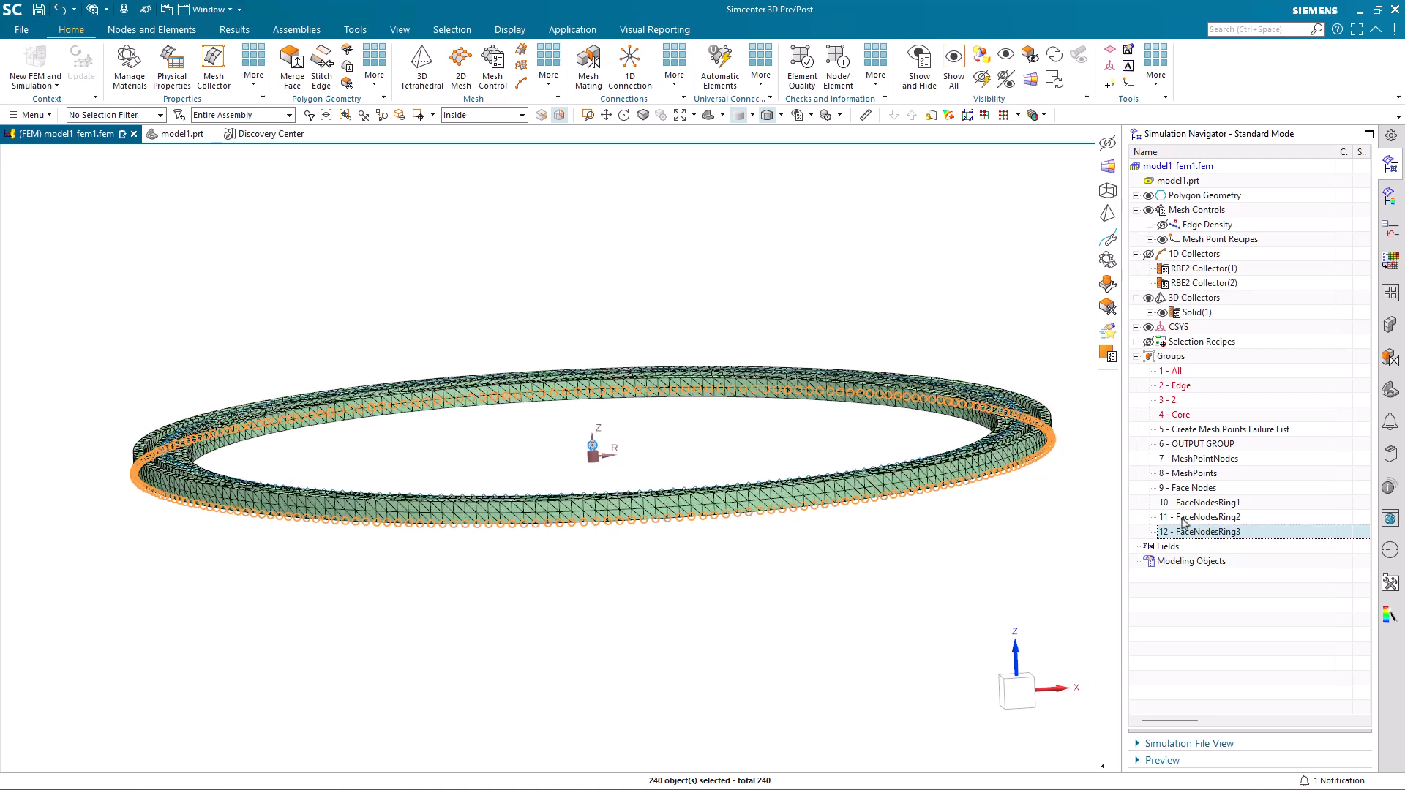
Check the Face Nodes group from the front and the FaceNodesRing1 group from an angle, and clear the selection.
{"action": "left_click", "coordinate": [1193, 488]}
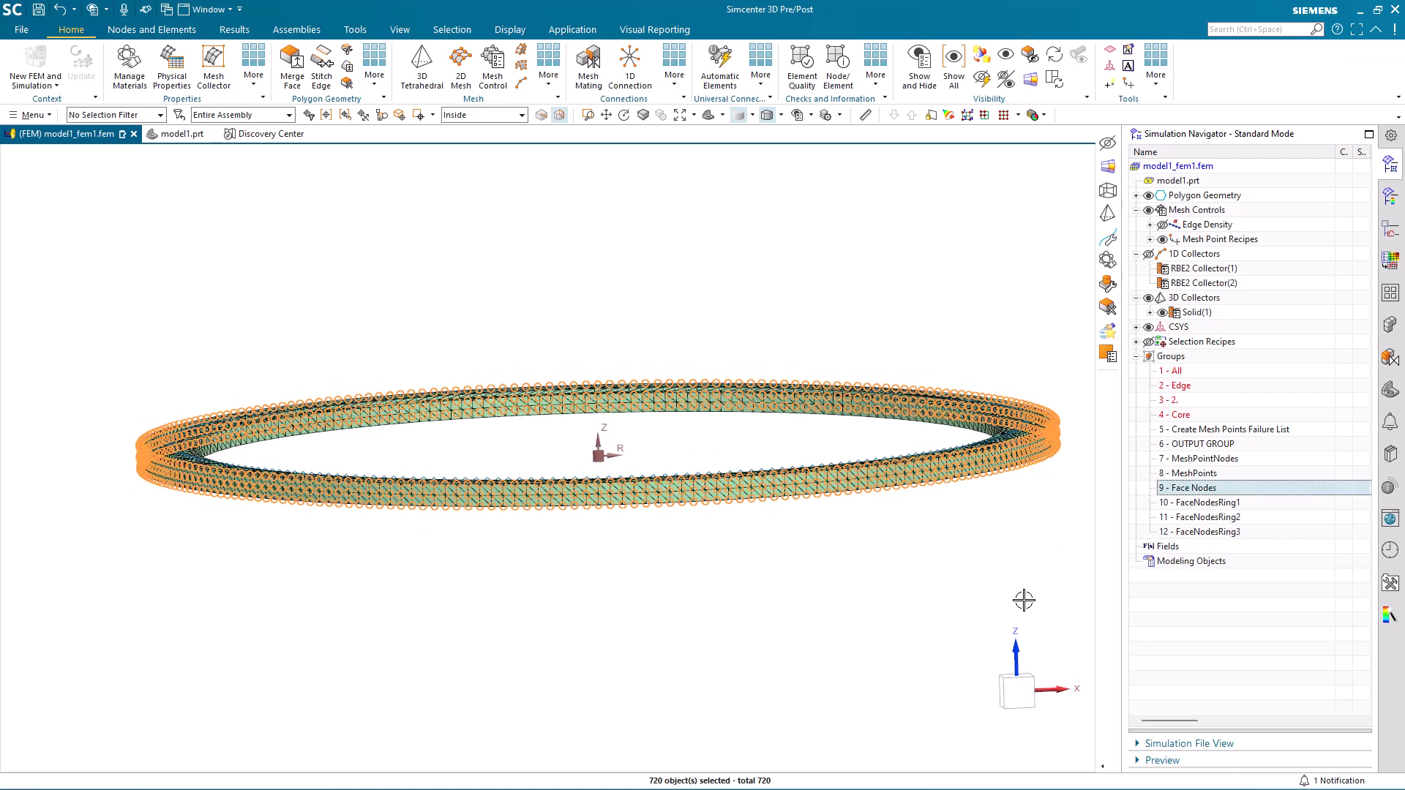
{"action": "left_click", "coordinate": [1016, 689]}
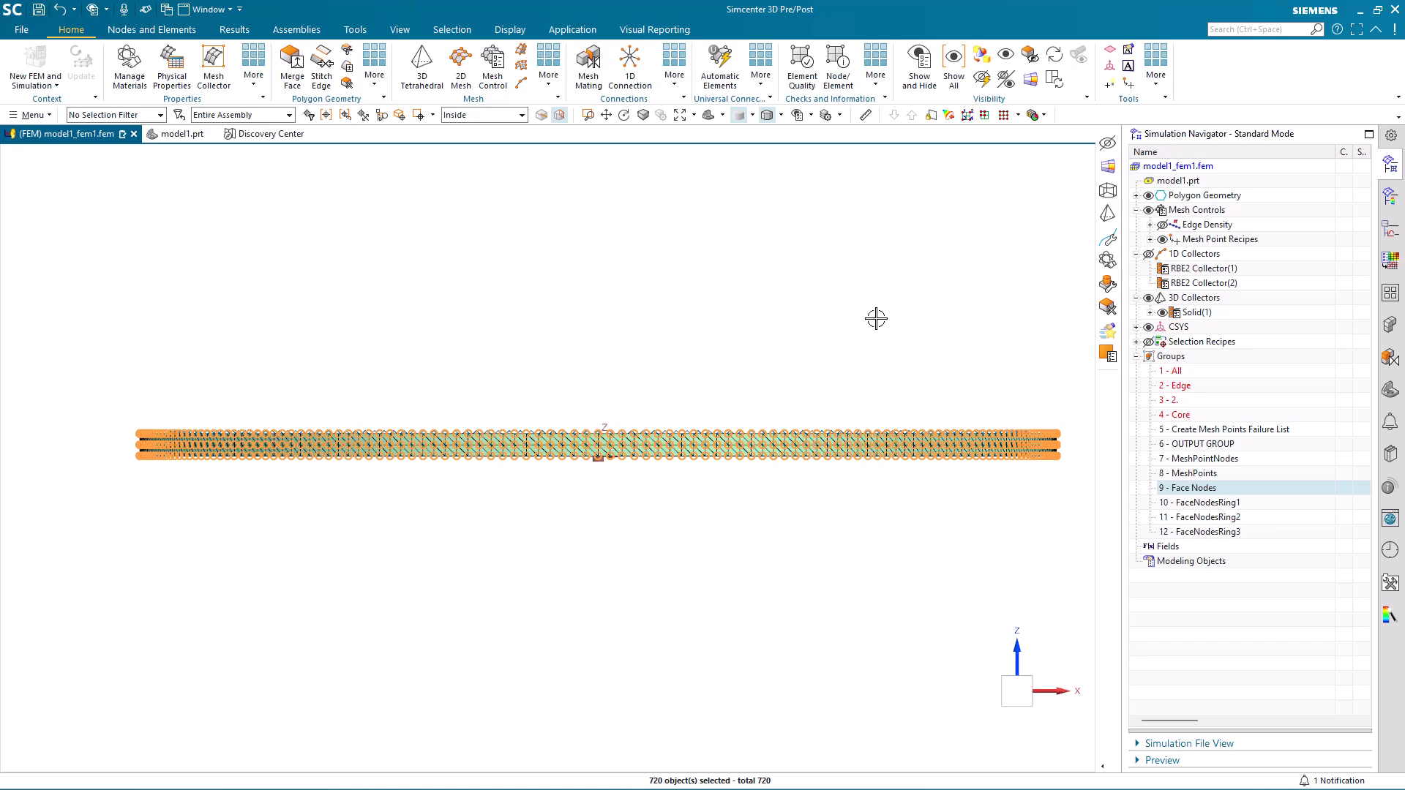
{"action": "middle_click_drag", "start_coordinate": [862, 294], "coordinate": [883, 320]}
{"action": "left_click", "coordinate": [1195, 505]}
{"action": "middle_click_drag", "start_coordinate": [980, 587], "coordinate": [979, 625]}
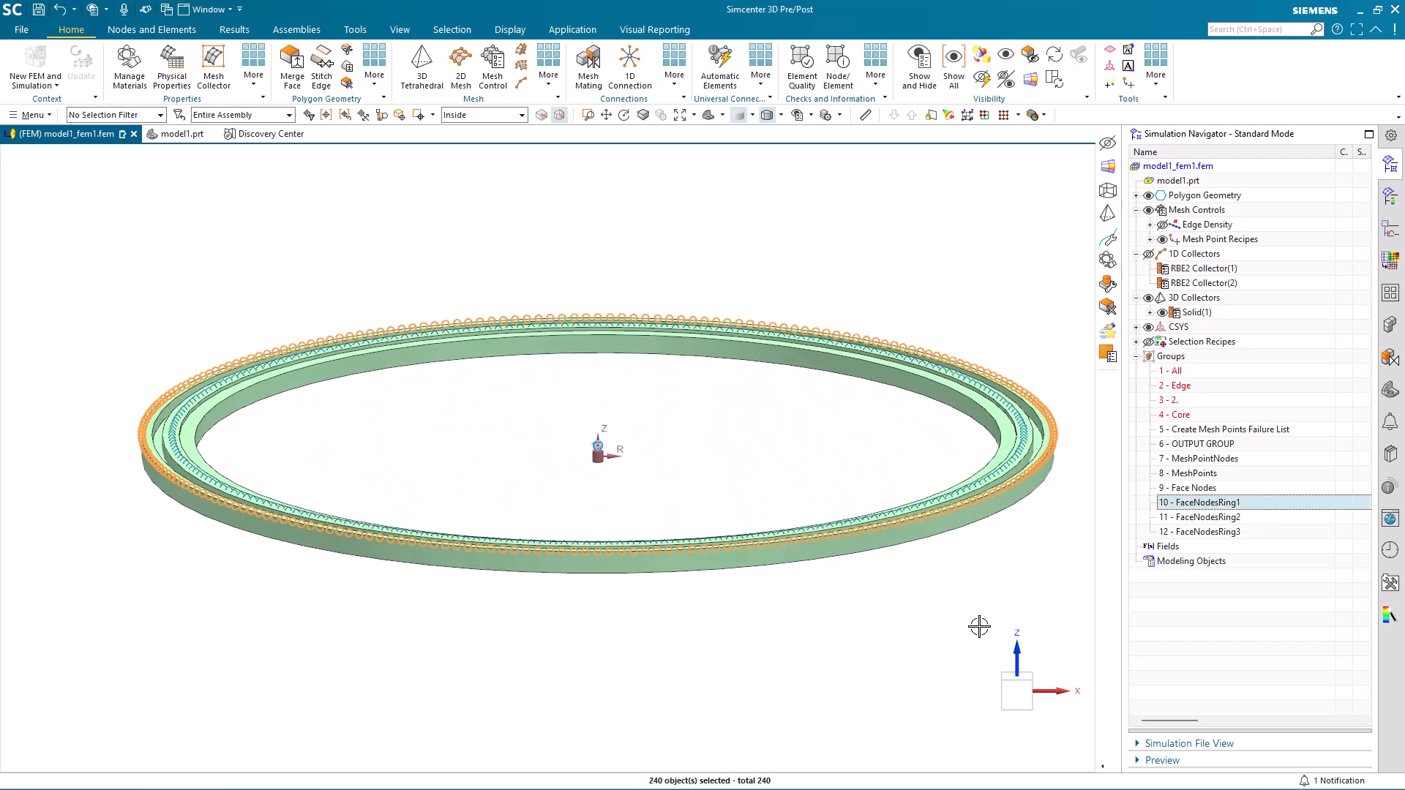
{"action": "key", "text": "Escape"}
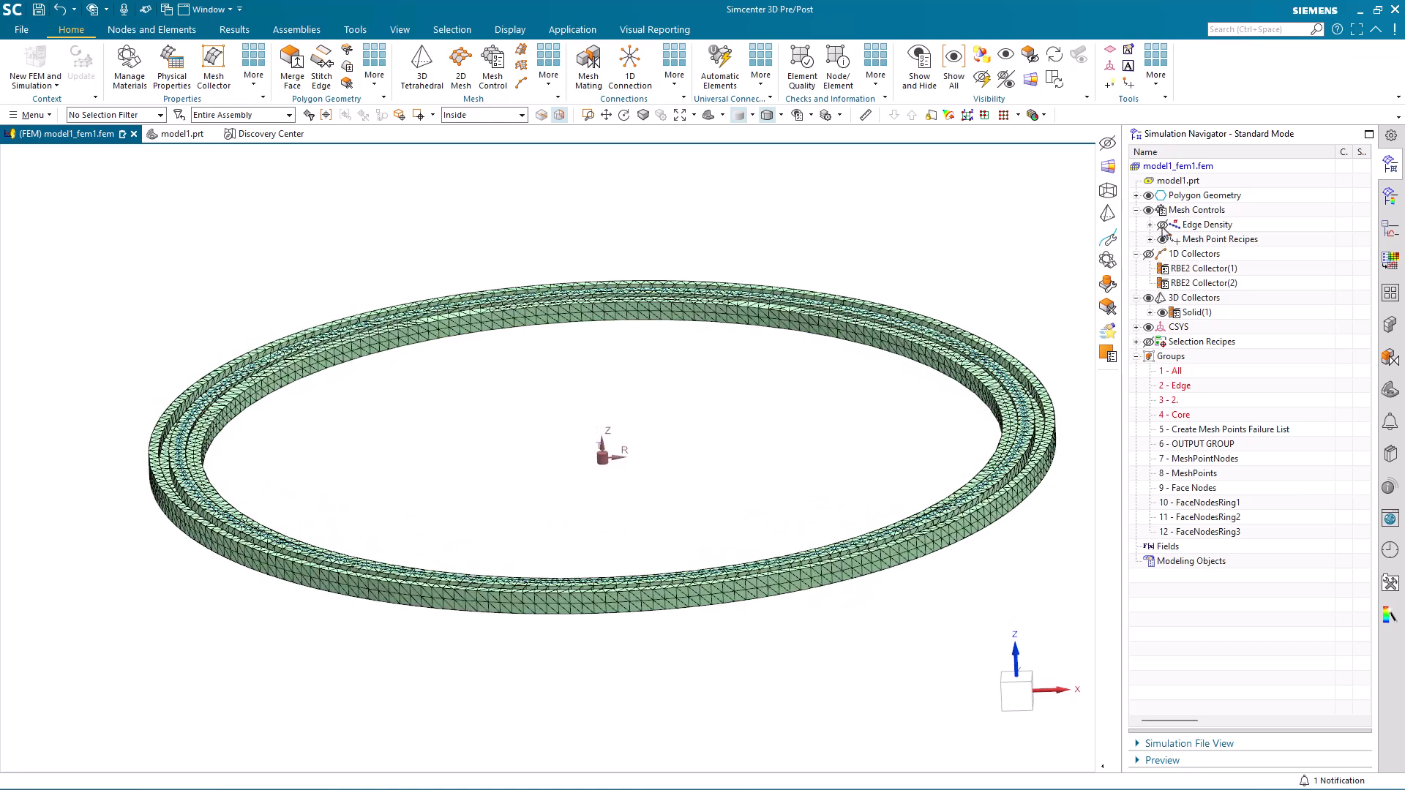
Show the edge density control on the ring's outer edge and review its Number on Edge settings without changing them.
{"action": "middle_click_drag", "start_coordinate": [994, 584], "coordinate": [1062, 533]}
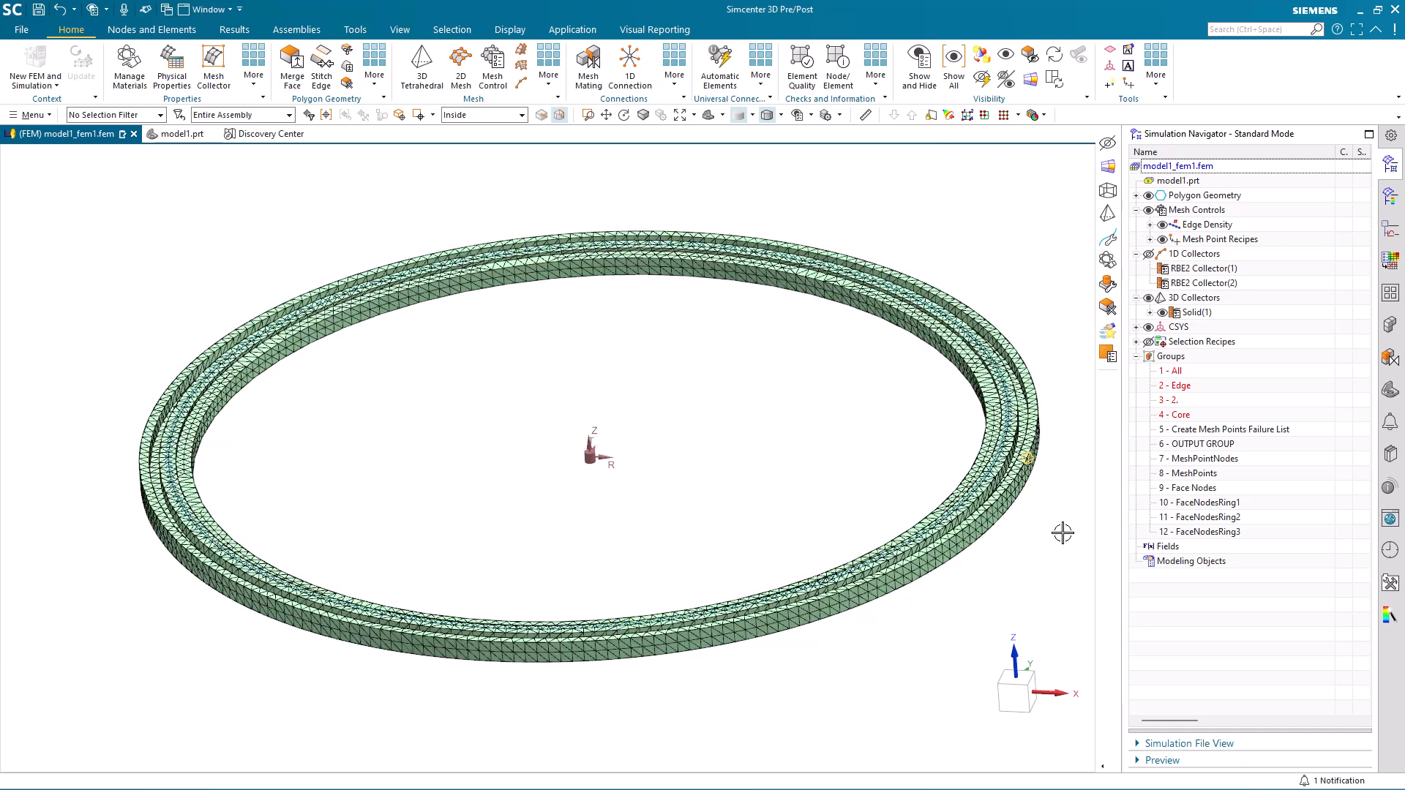
{"action": "right_click", "coordinate": [1030, 458]}
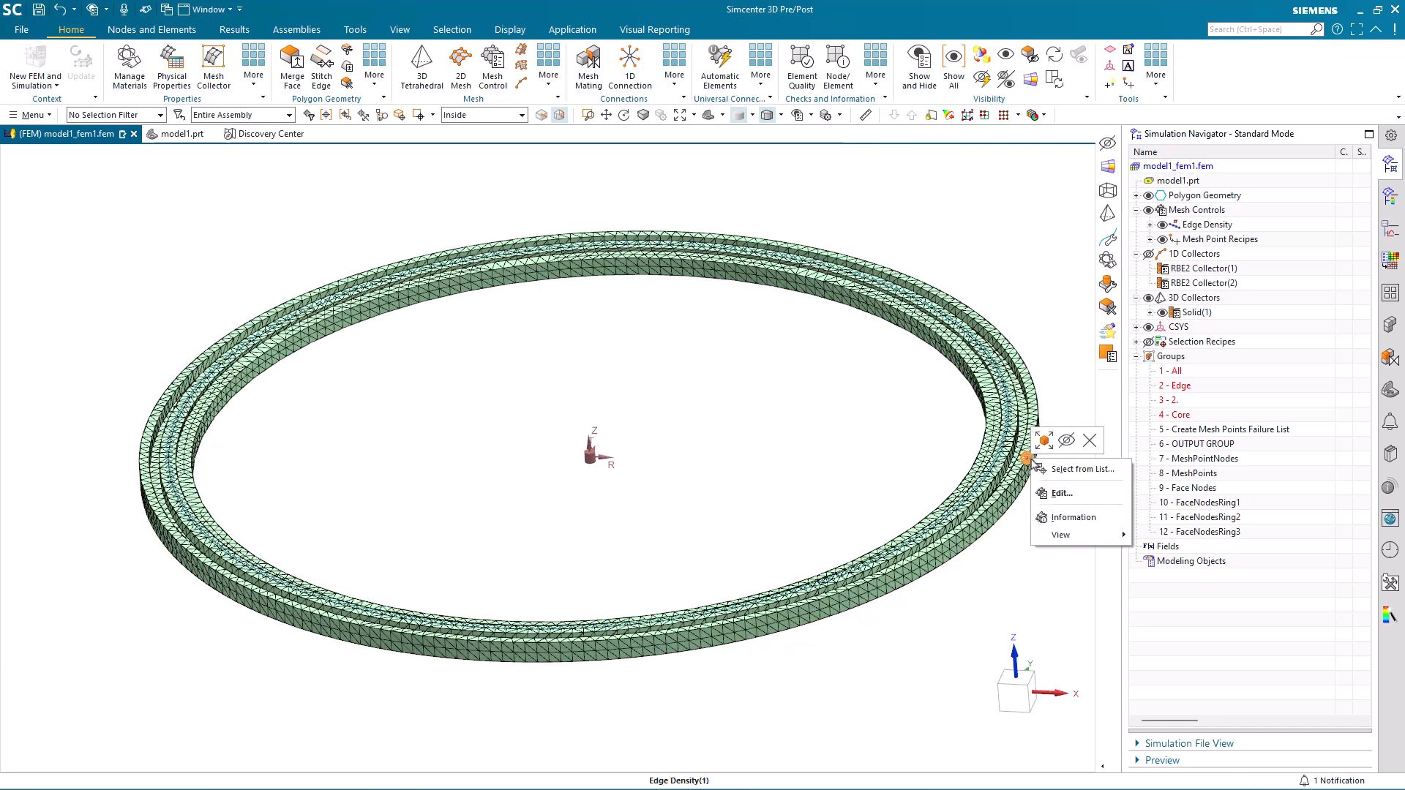
{"action": "left_click", "coordinate": [1060, 494]}
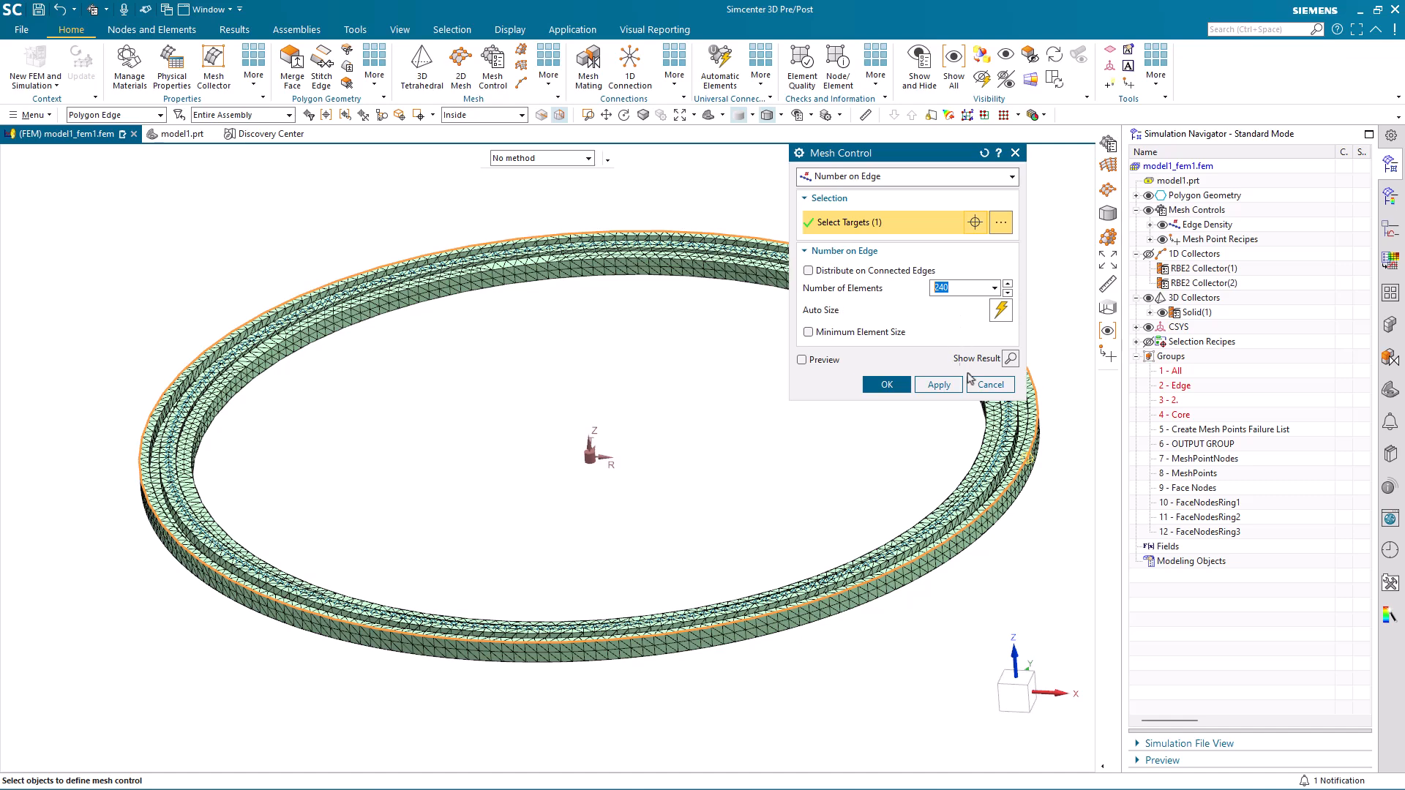
{"action": "left_click", "coordinate": [990, 385]}
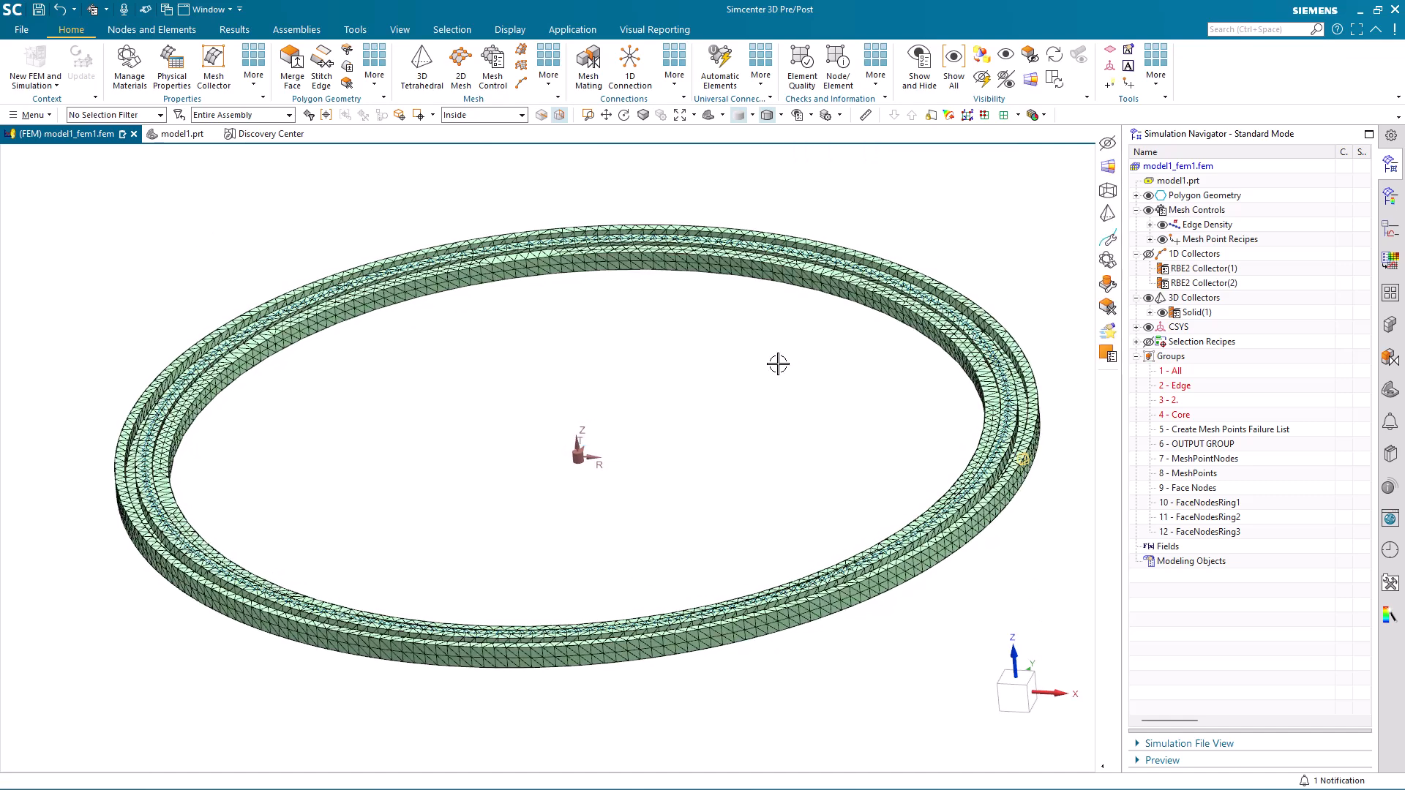
Start a 1D Connection of type Node to Node, as an Editable Node to Node Connection with the Proximity method.
{"action": "middle_click_drag", "start_coordinate": [748, 439], "coordinate": [846, 641]}
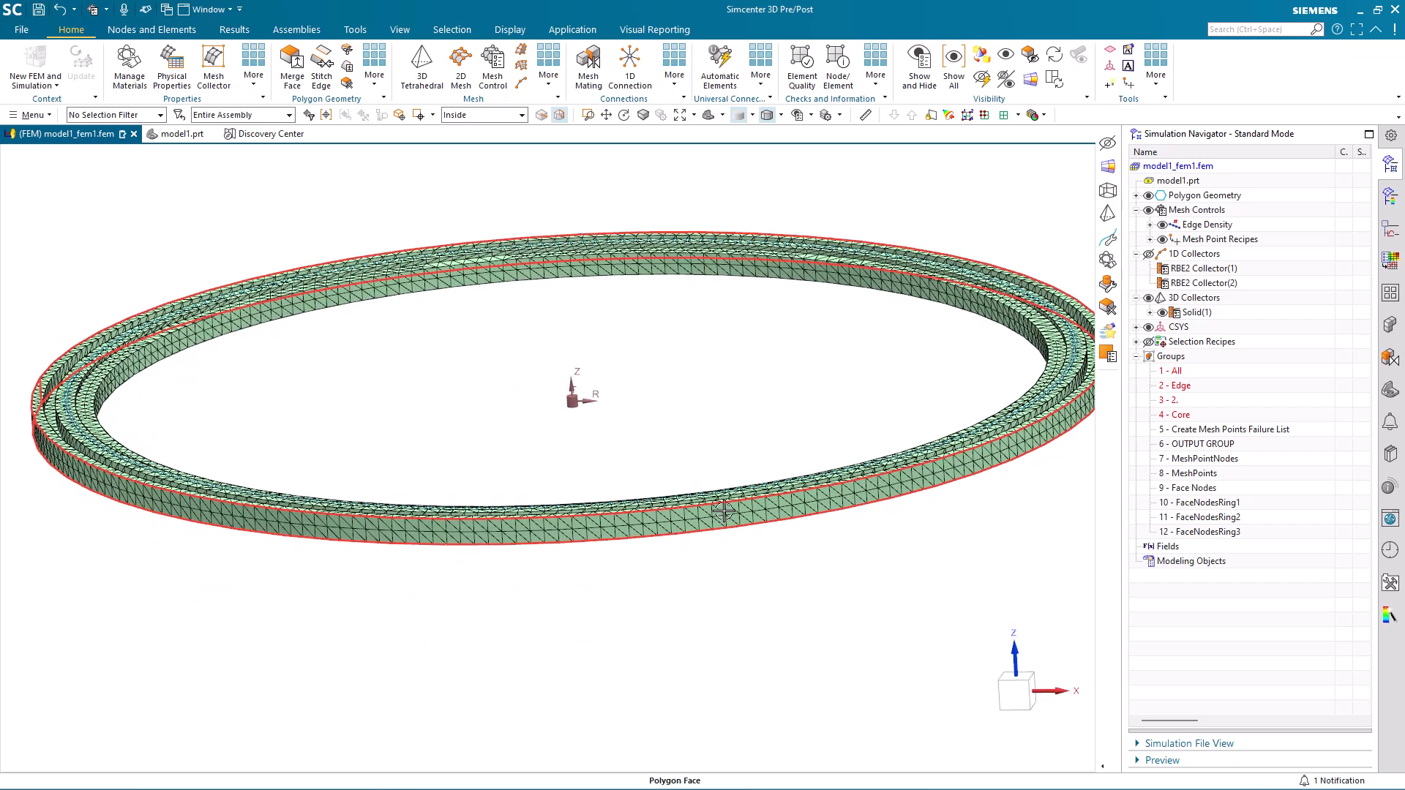
{"action": "mouse_move", "coordinate": [749, 684]}
{"action": "middle_mouse_down"}
{"action": "mouse_move", "coordinate": [787, 680]}
{"action": "mouse_move", "coordinate": [750, 662]}
{"action": "middle_mouse_up"}
{"action": "scroll", "coordinate": [649, 504], "scroll_direction": "up", "scroll_amount": 3}
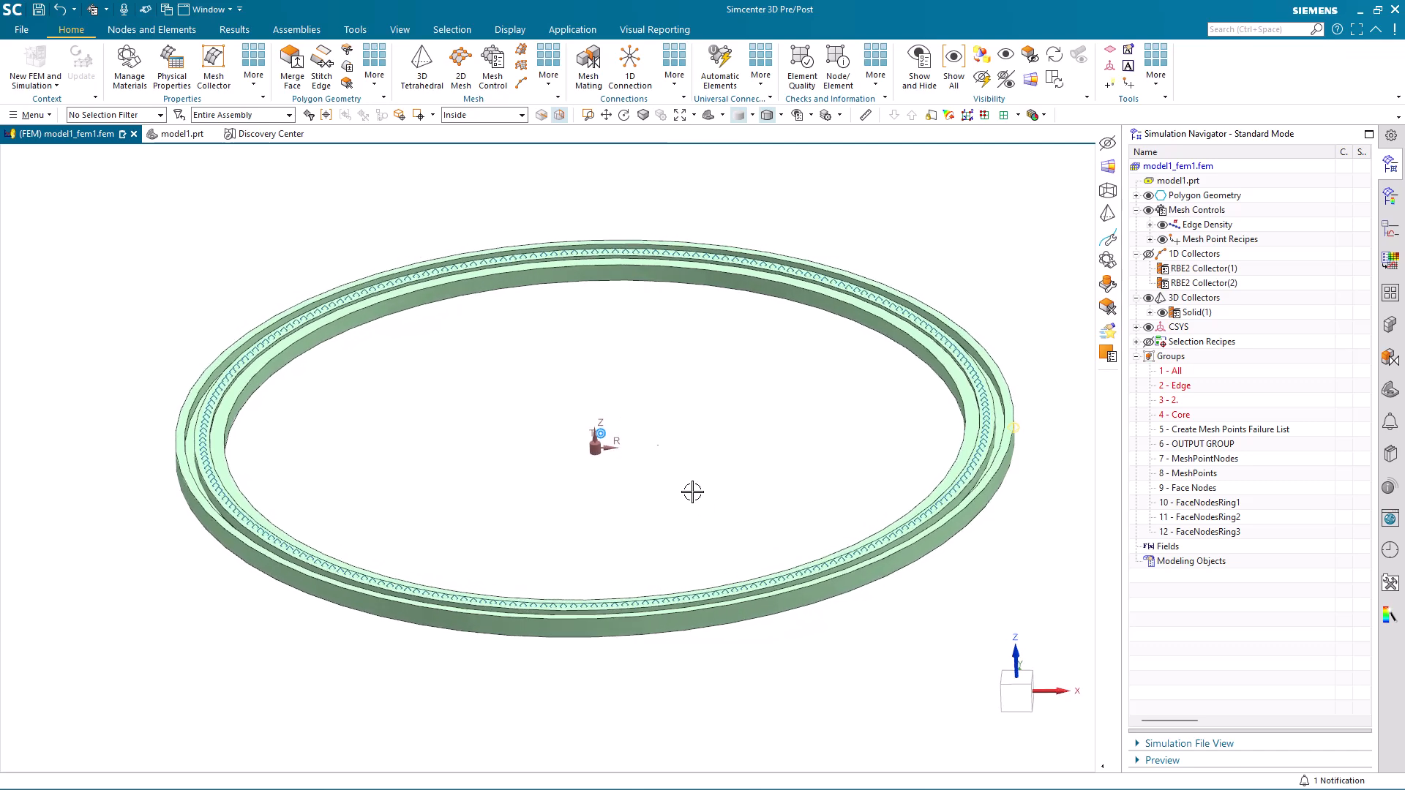
{"action": "left_click", "coordinate": [630, 65]}
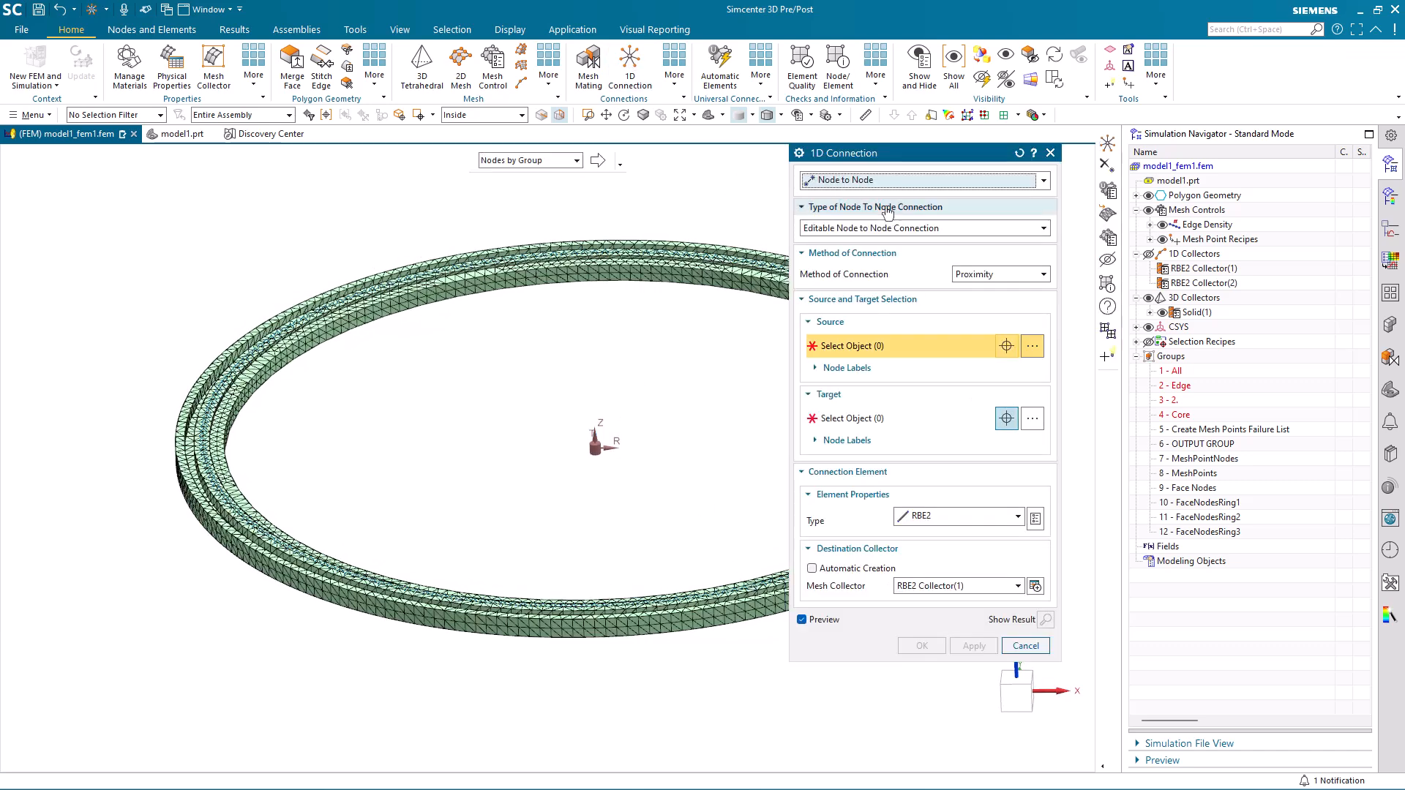
{"action": "left_click", "coordinate": [878, 183]}
{"action": "left_click", "coordinate": [869, 198]}
{"action": "left_click", "coordinate": [825, 230]}
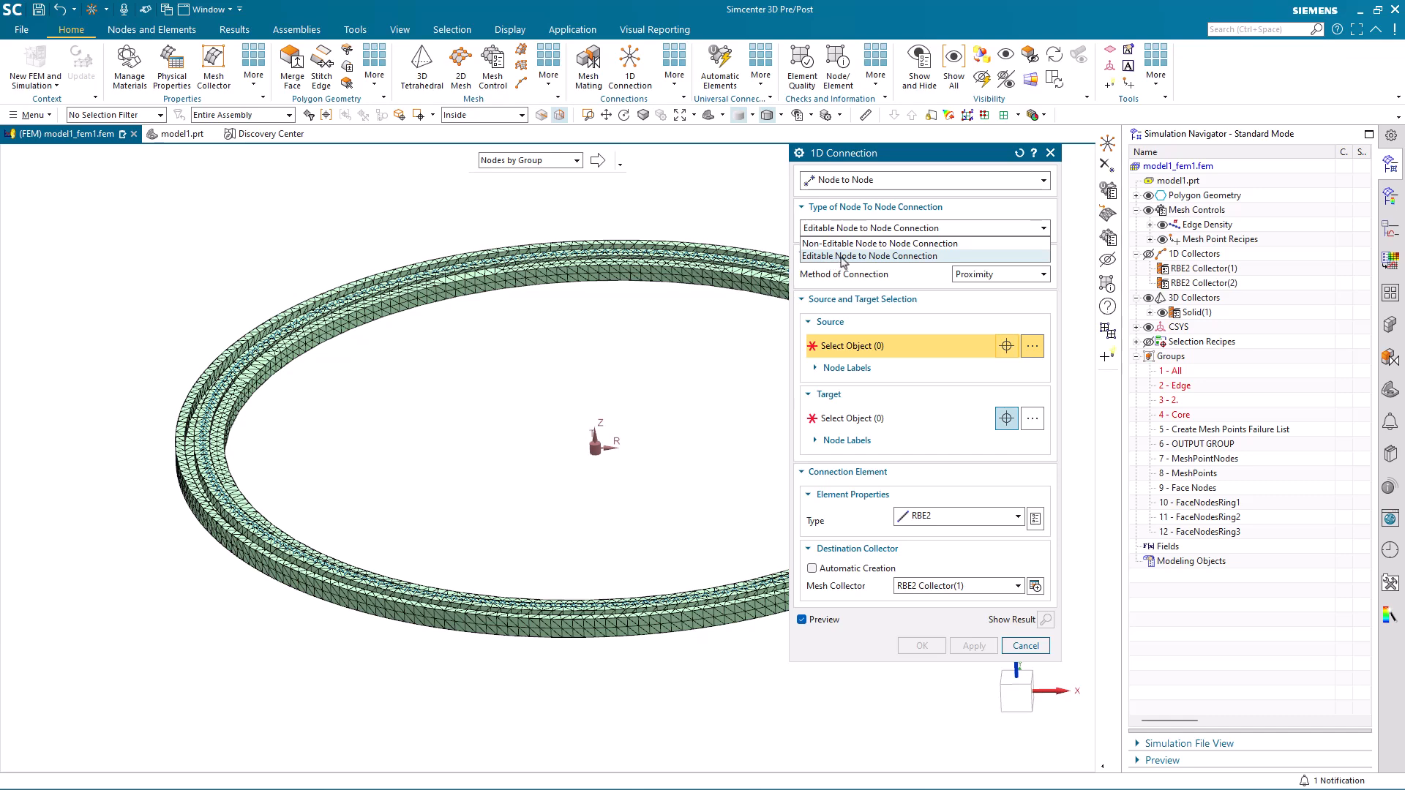
{"action": "left_click", "coordinate": [843, 256]}
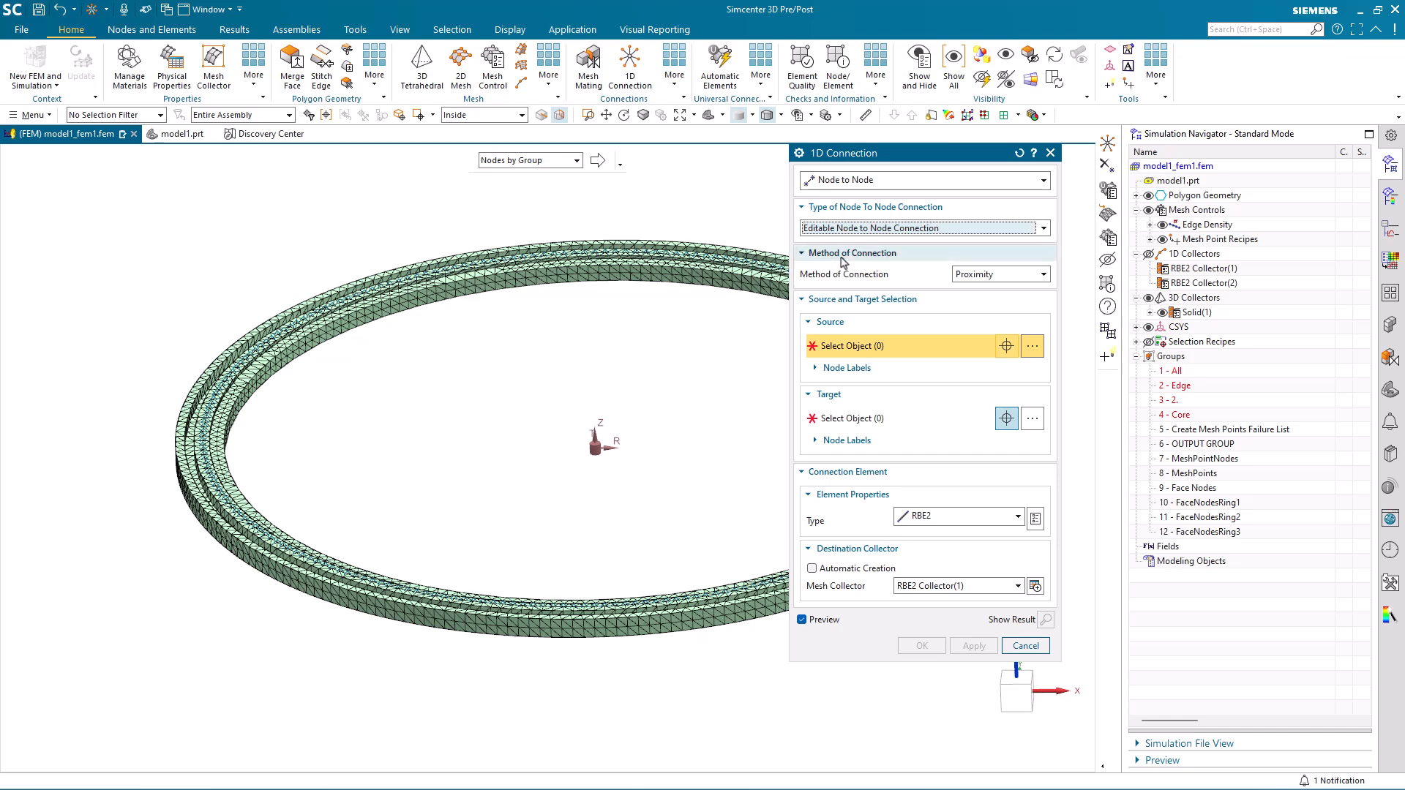
{"action": "left_click", "coordinate": [966, 279]}
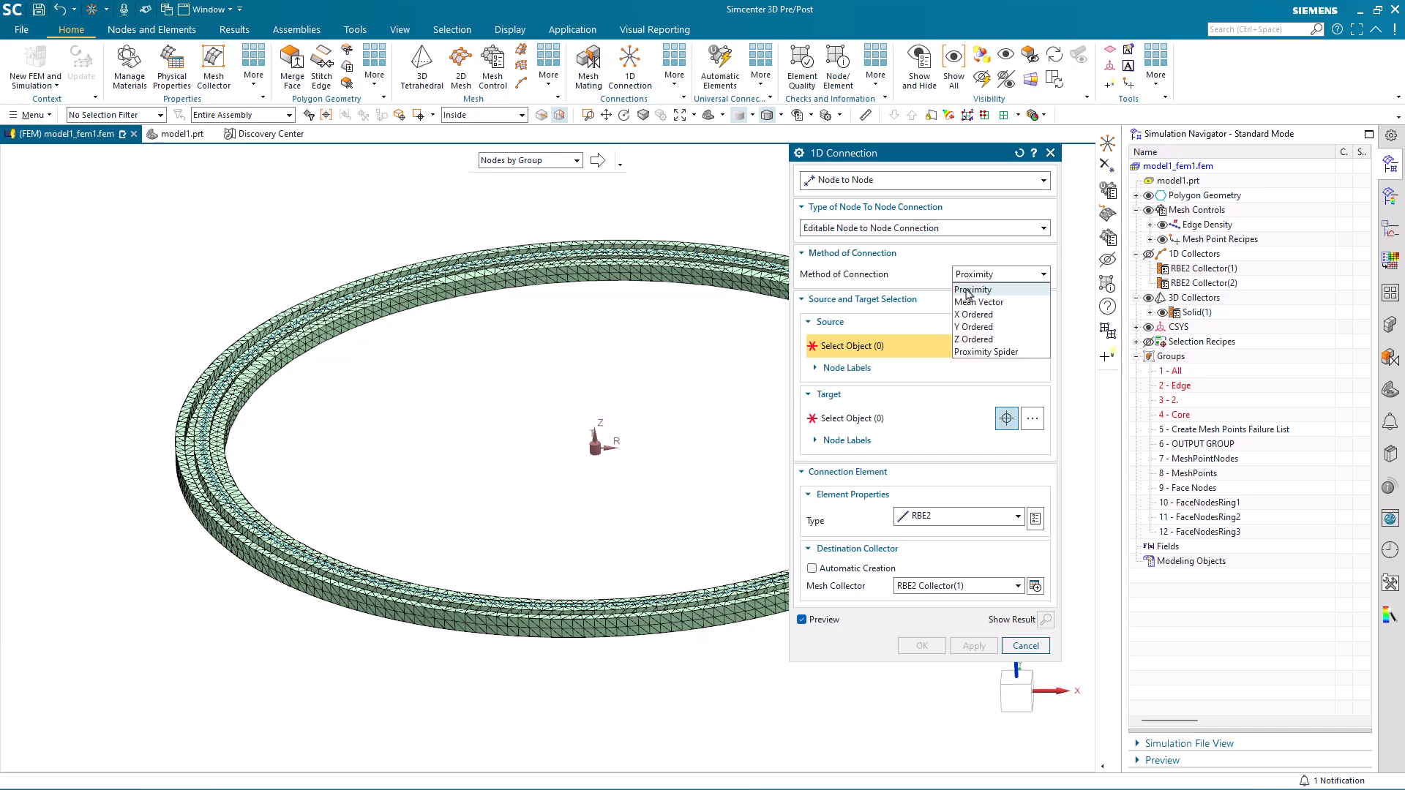
{"action": "left_click", "coordinate": [967, 290]}
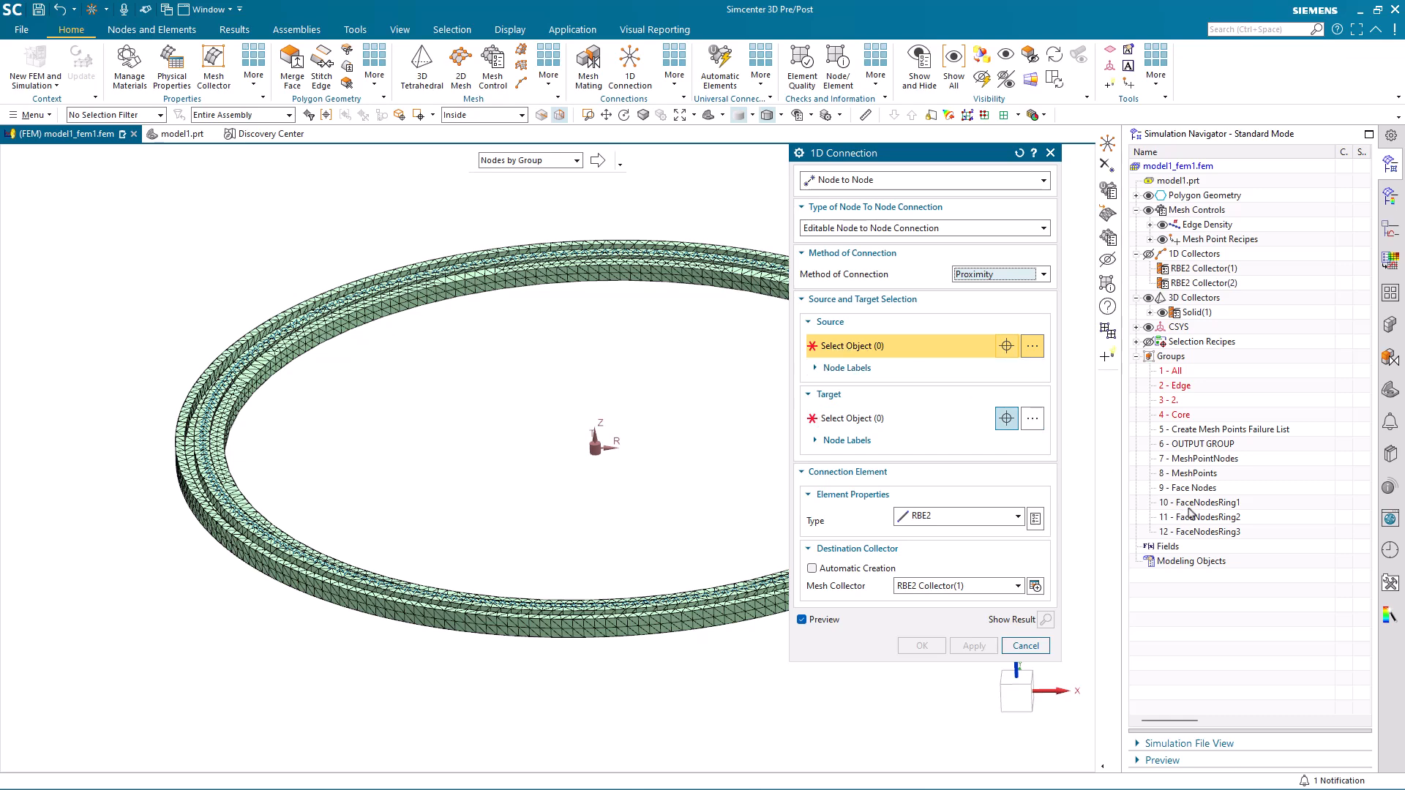
Create the RBE2 connection from the MeshPointNodes group as source to the FaceNodesRing1 group as target, stored in RBE2 Collector(1).
{"action": "left_click", "coordinate": [1209, 461]}
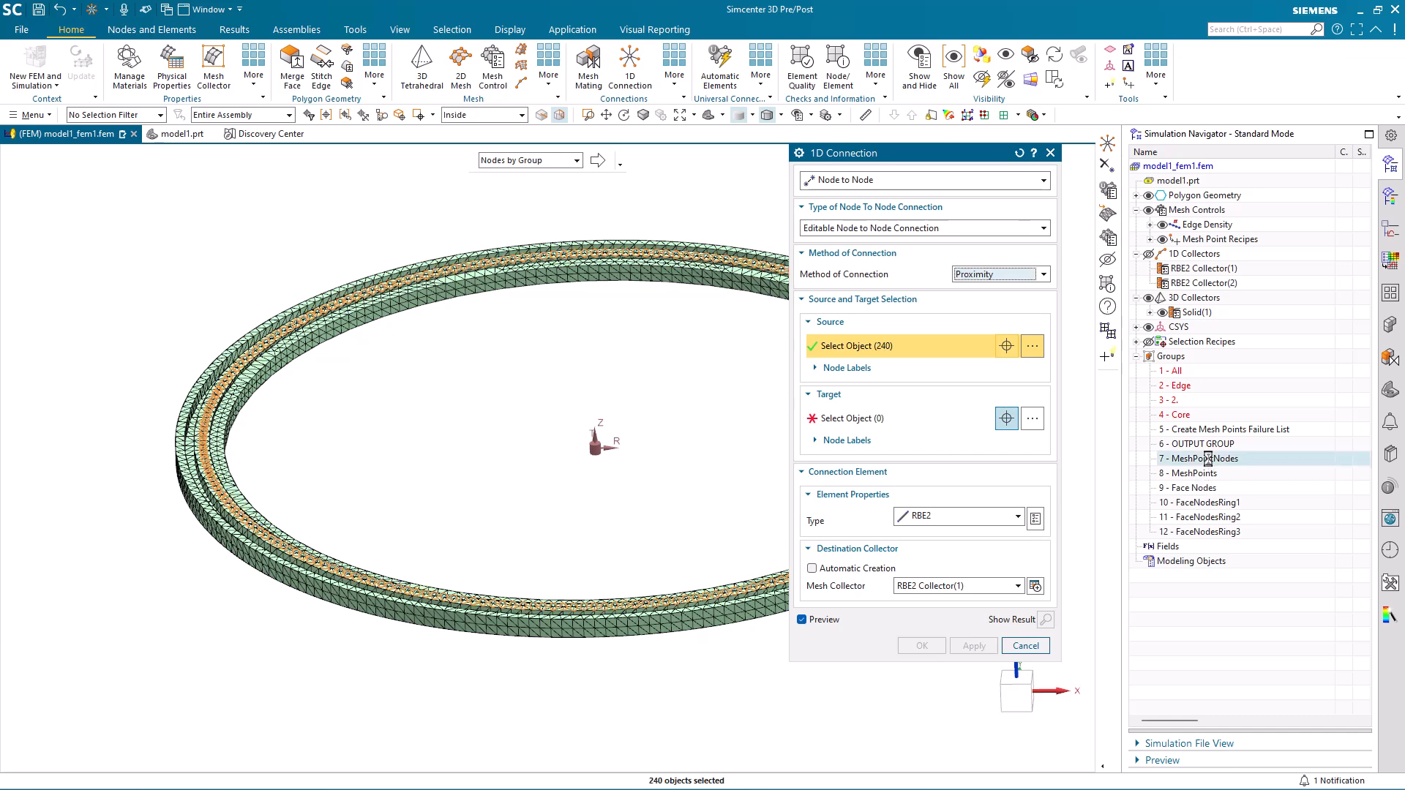
{"action": "left_click", "coordinate": [538, 162]}
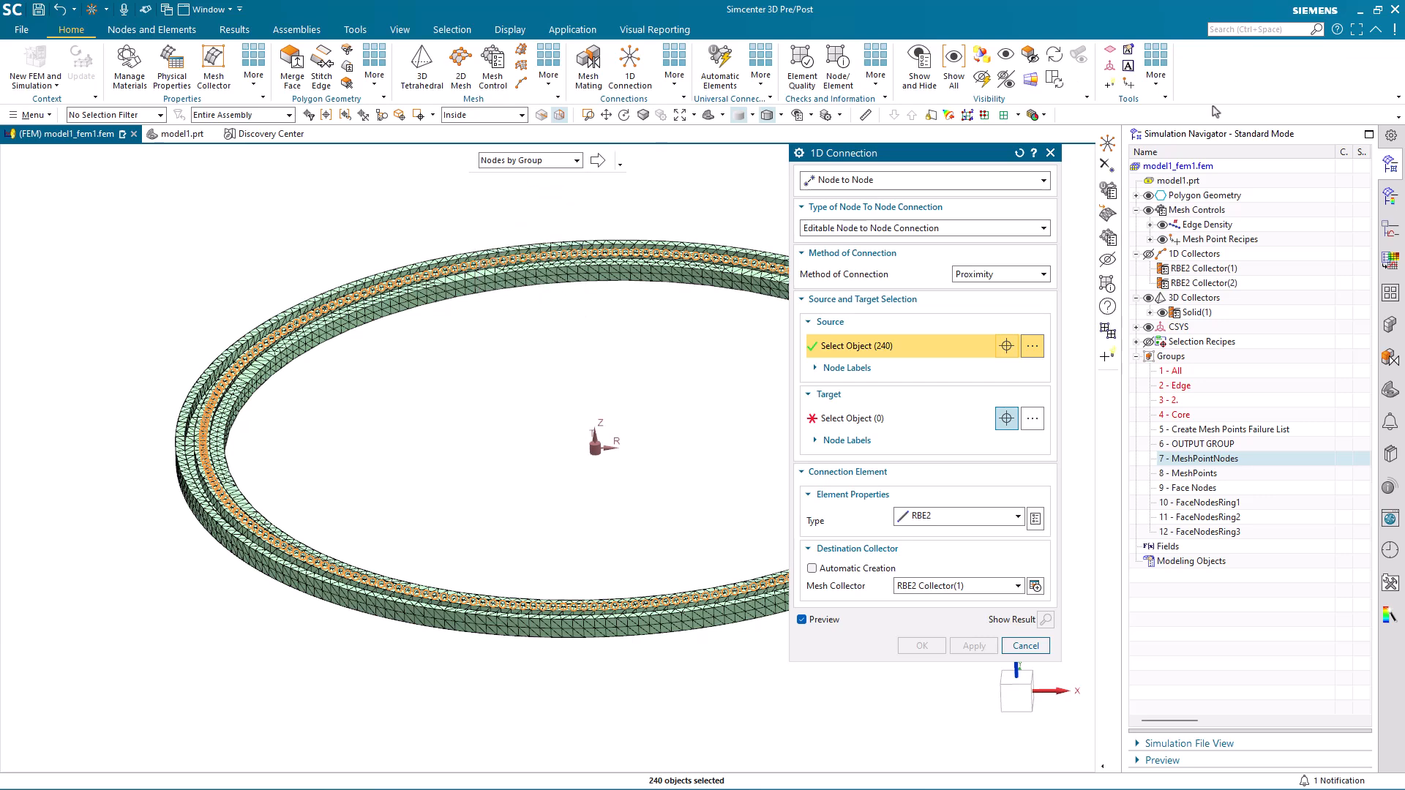
{"action": "left_click", "coordinate": [855, 419]}
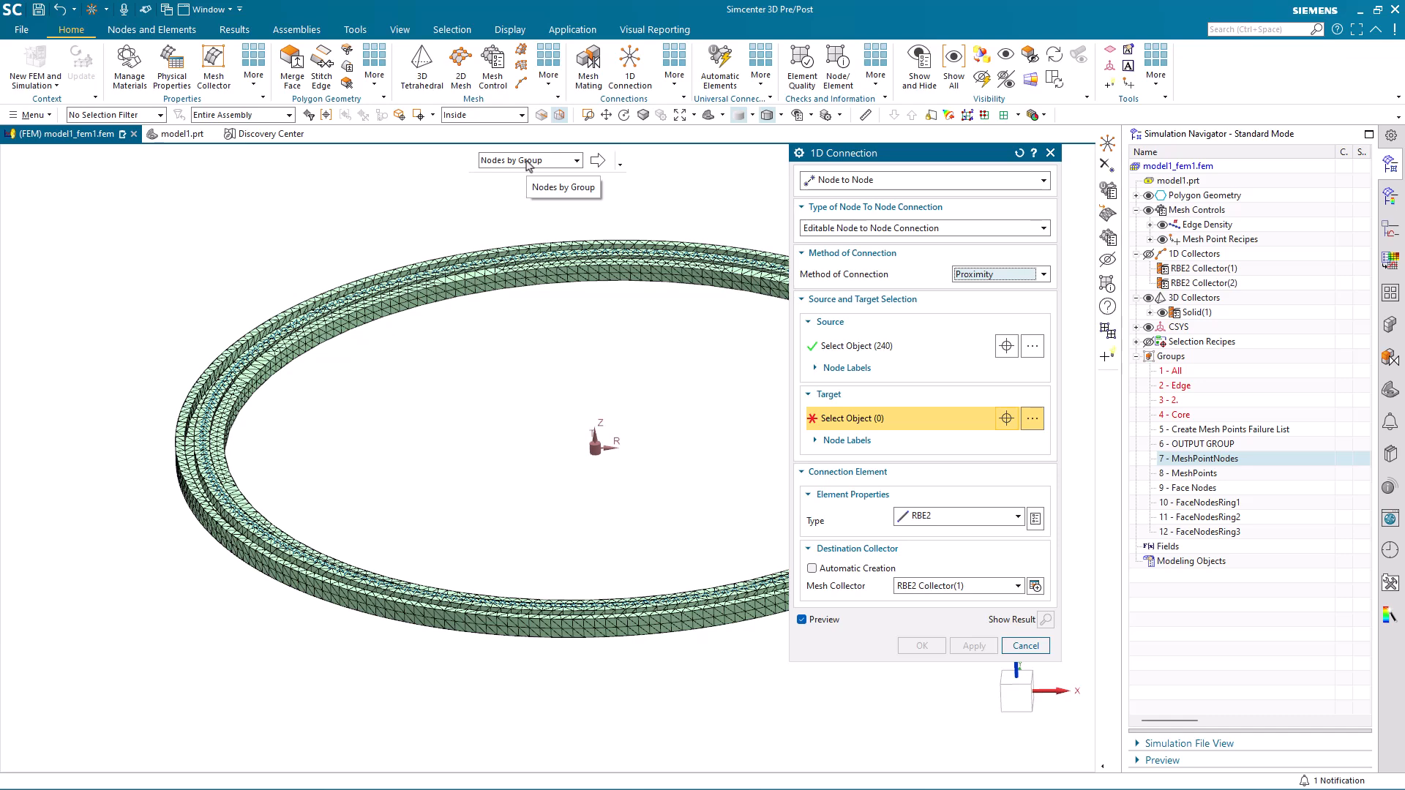
{"action": "left_click", "coordinate": [1194, 503]}
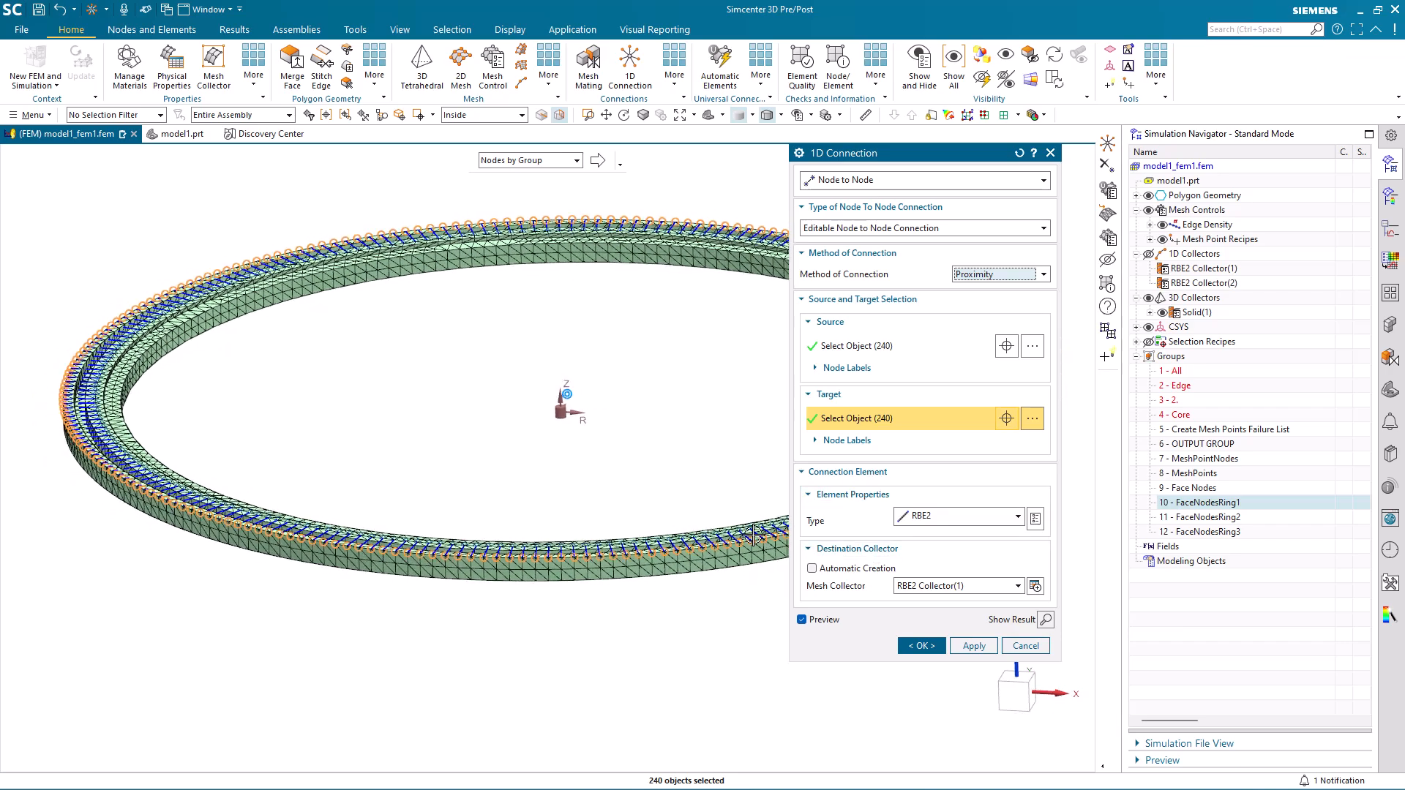
{"action": "left_click", "coordinate": [841, 358]}
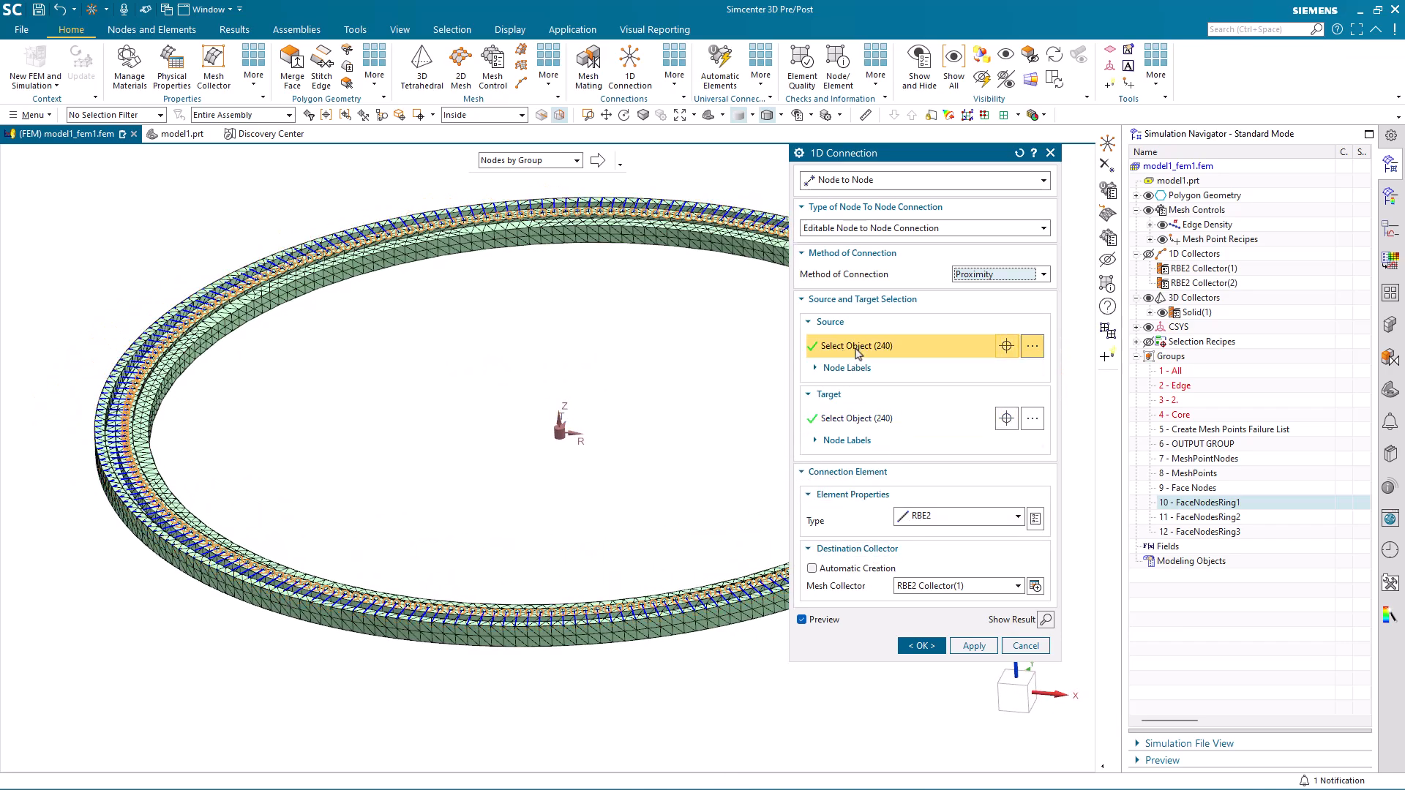
{"action": "left_click", "coordinate": [849, 421]}
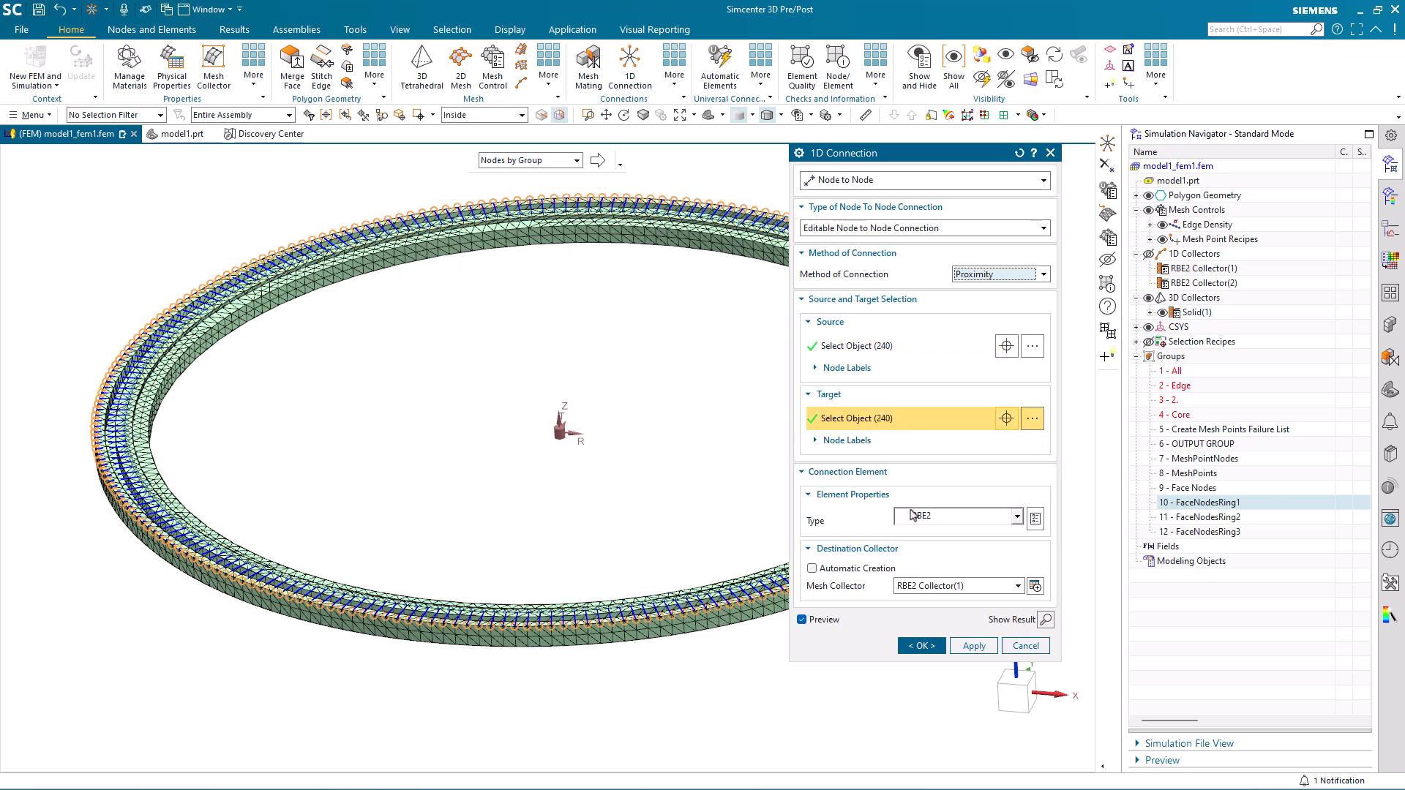
{"action": "left_click", "coordinate": [975, 648]}
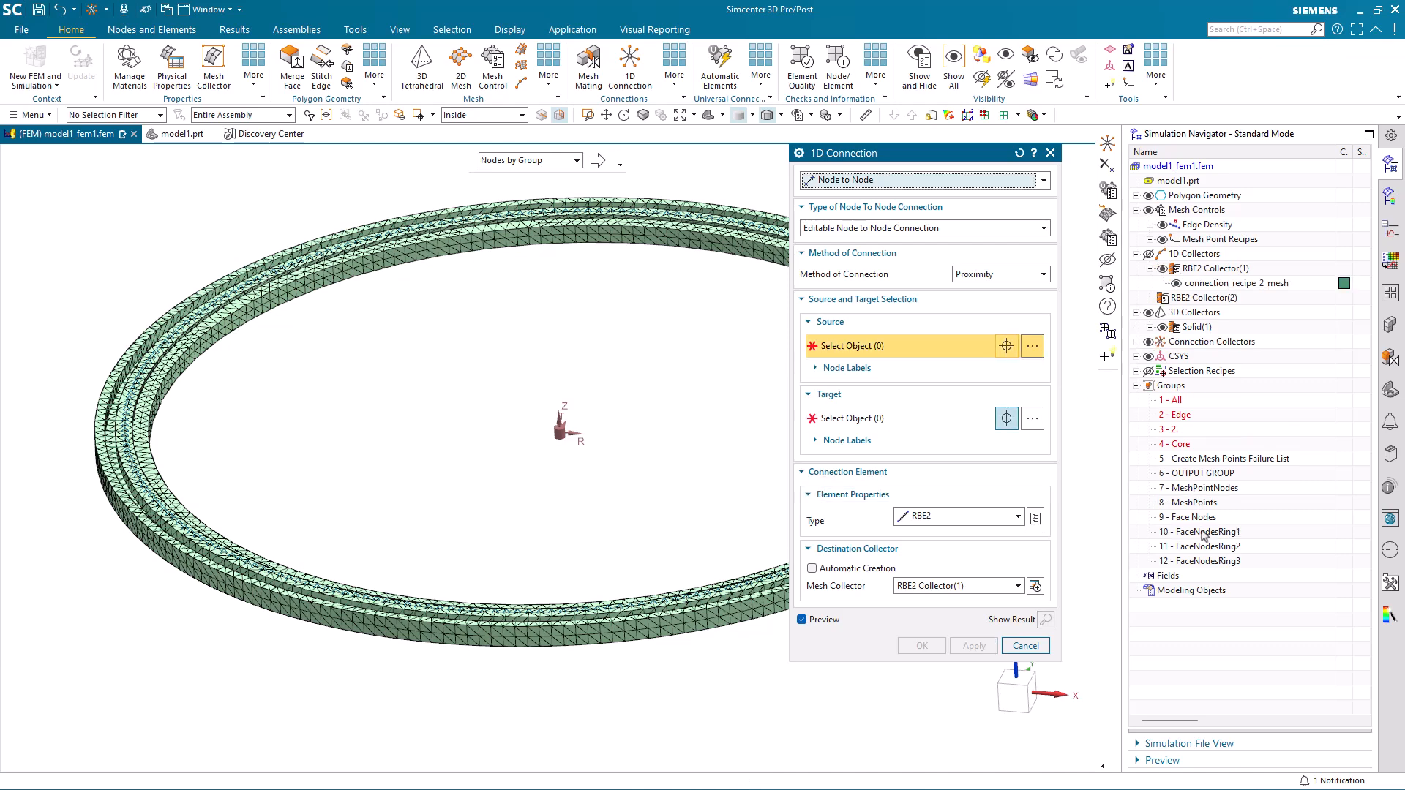
Create a second RBE2 proximity connection with MeshPointNodes as source and FaceNodesRing2 as target.
{"action": "left_click", "coordinate": [1201, 489]}
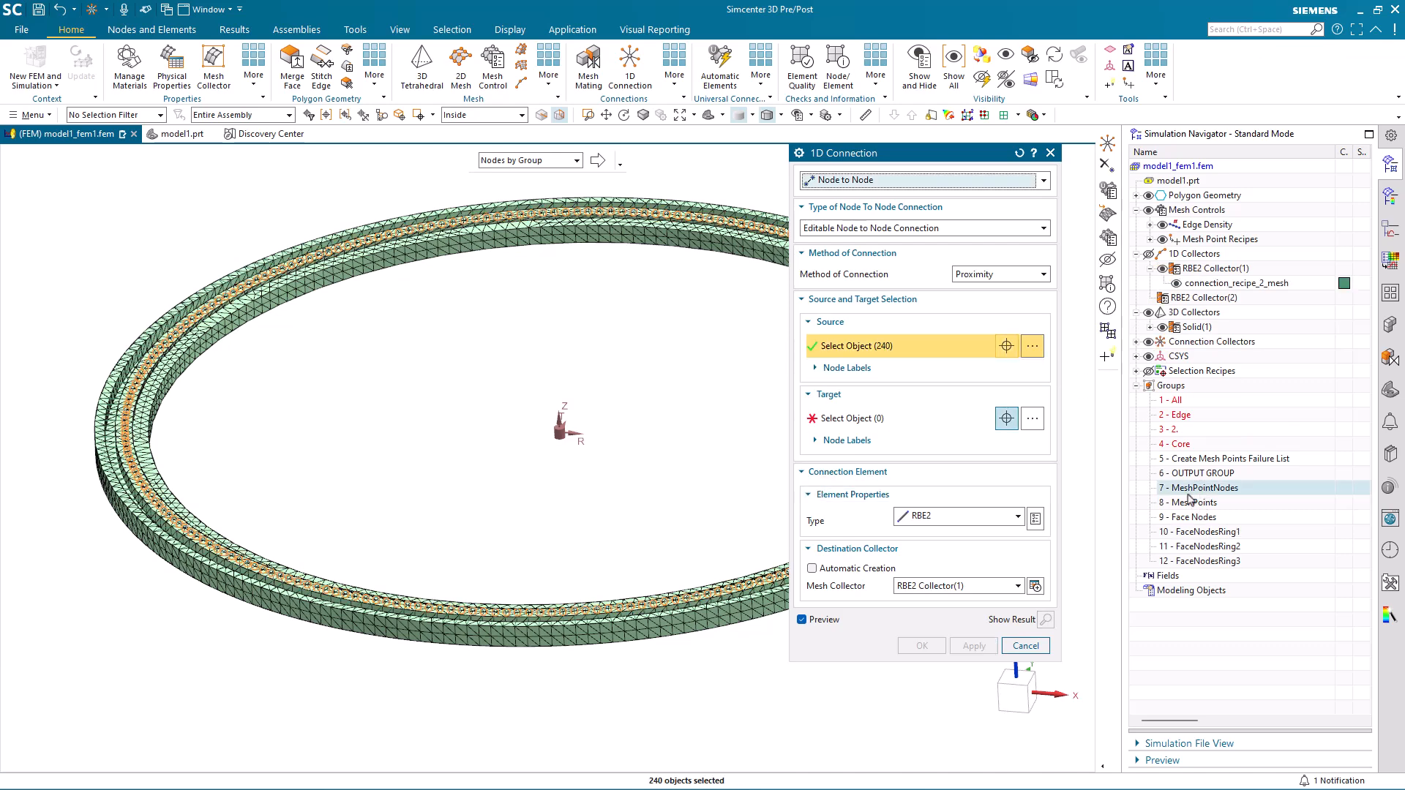
{"action": "left_click", "coordinate": [885, 418]}
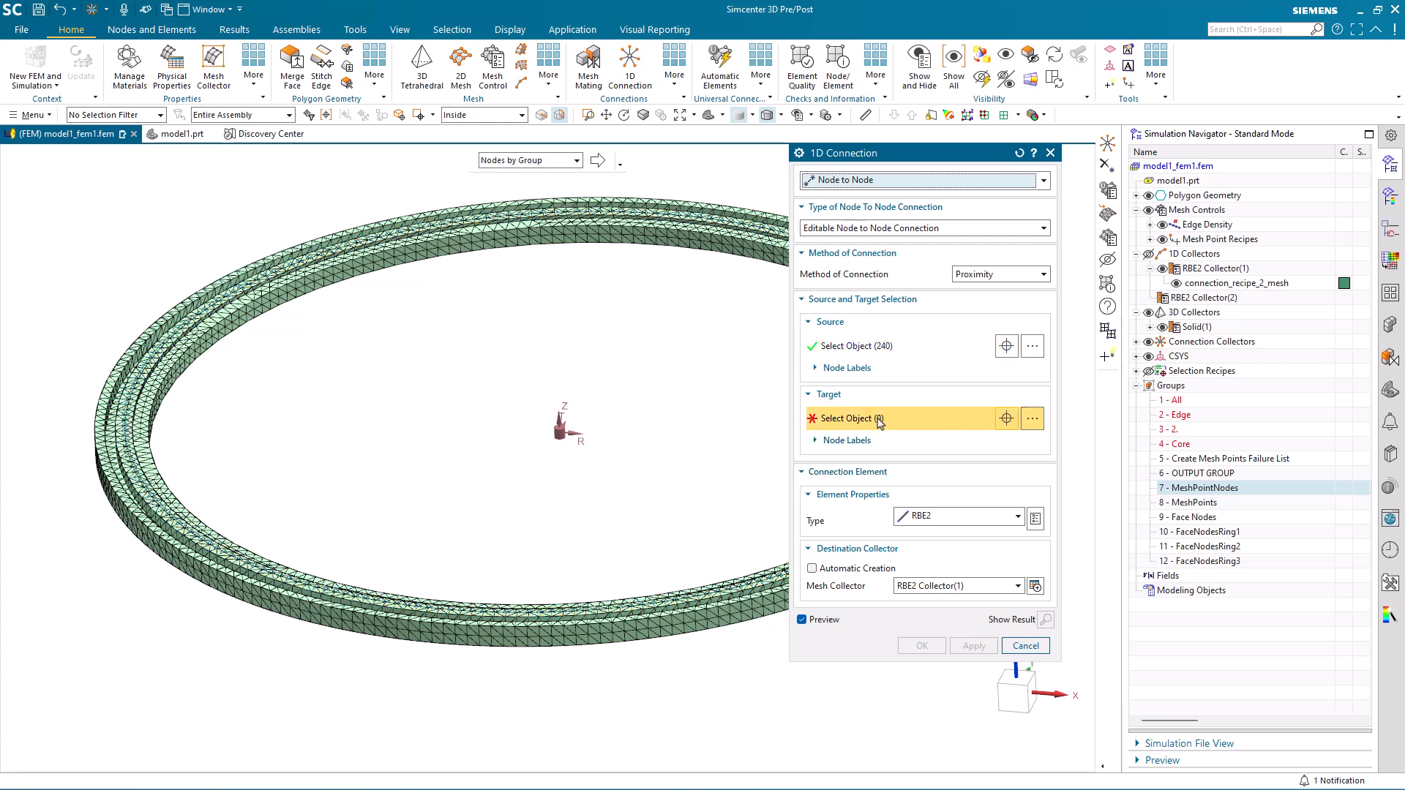
{"action": "left_click", "coordinate": [1217, 549]}
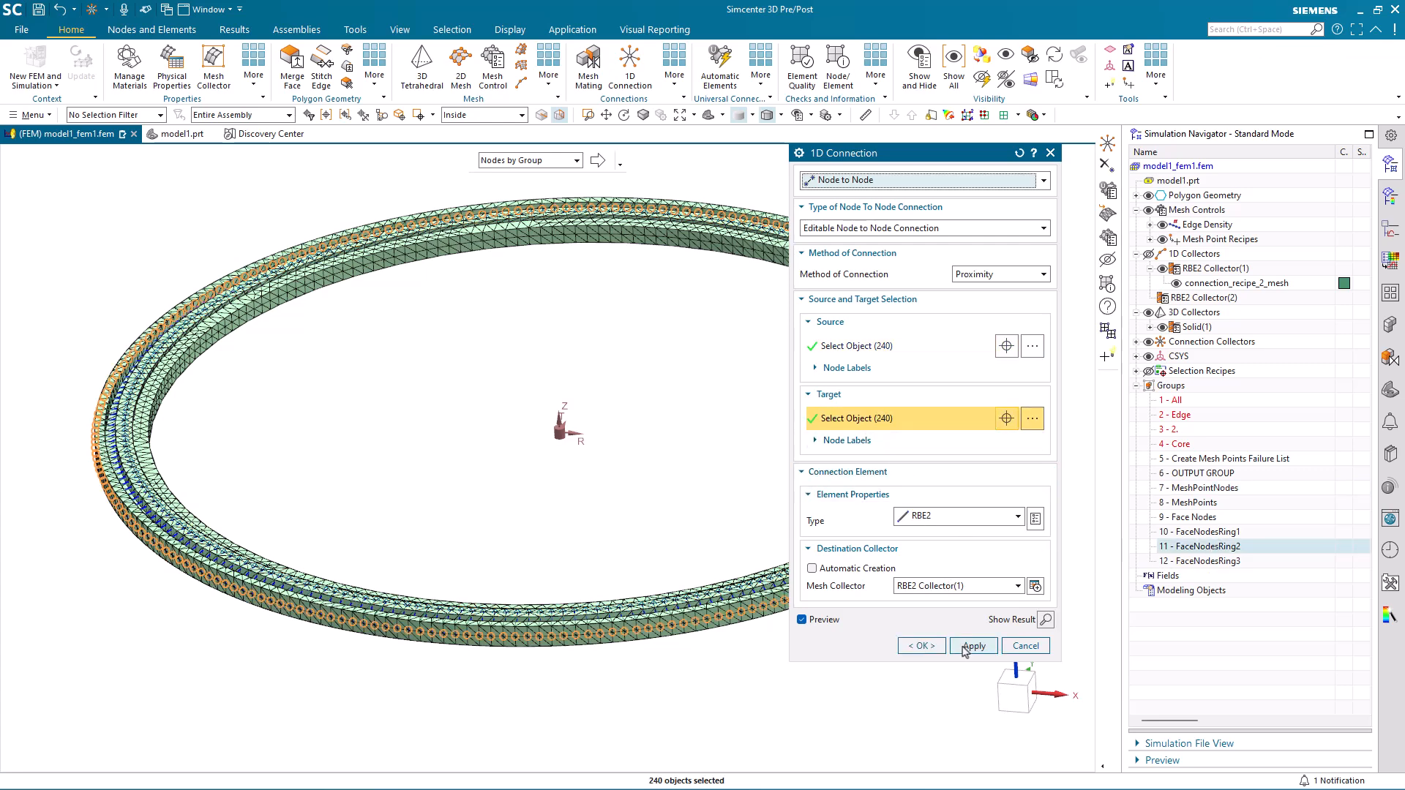
{"action": "left_click", "coordinate": [966, 648]}
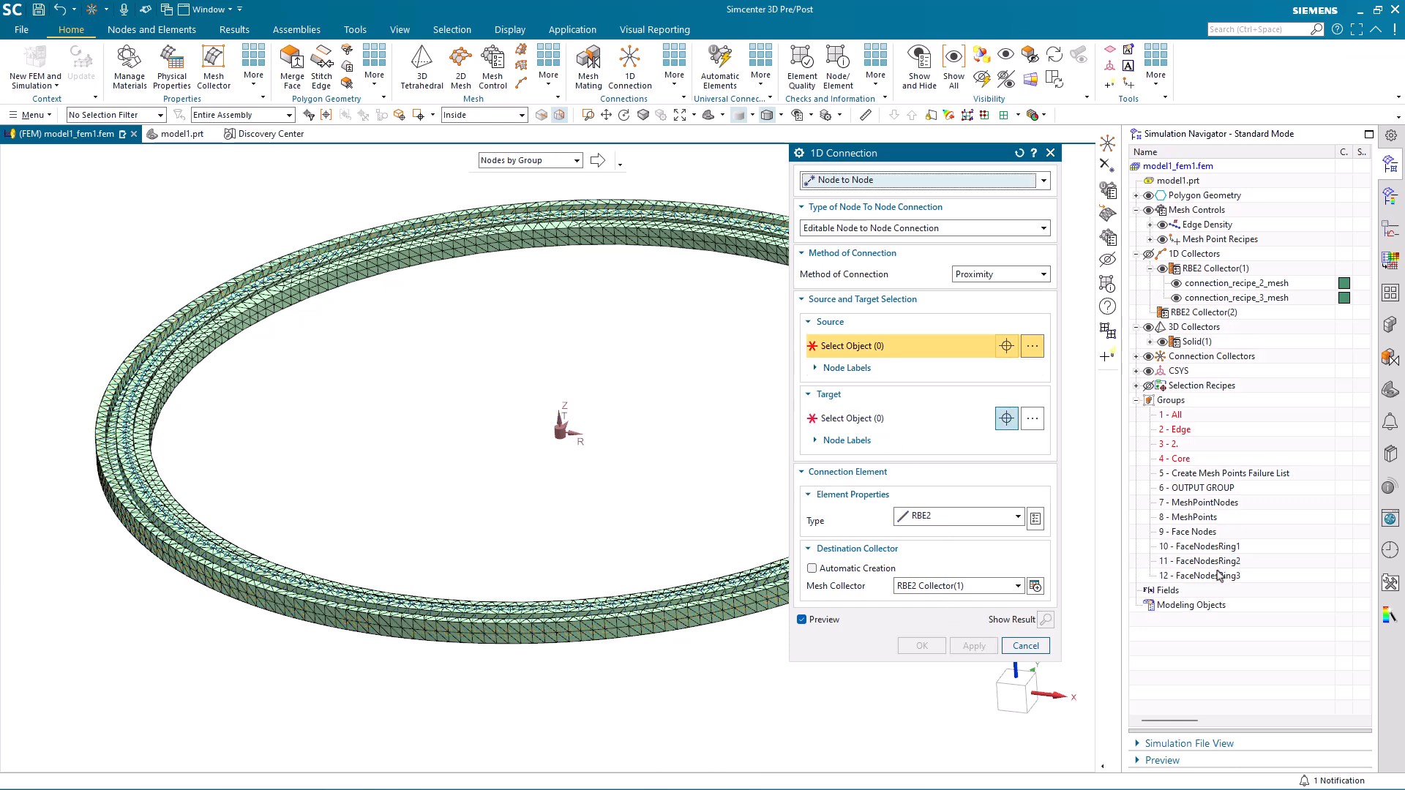
Create a third RBE2 connection from MeshPointNodes to FaceNodesRing3 and finish the 1D Connection command.
{"action": "left_click", "coordinate": [1203, 508]}
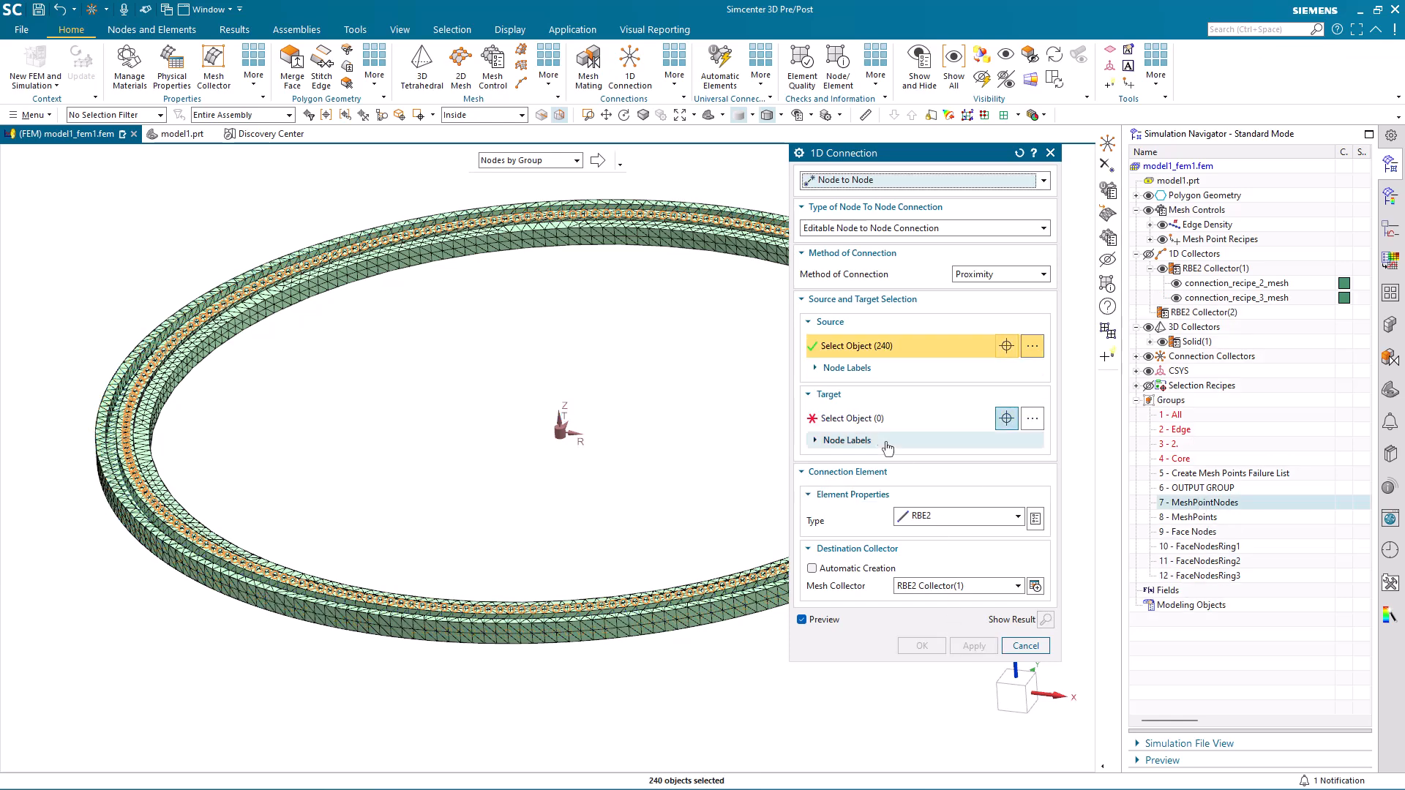
{"action": "left_click", "coordinate": [852, 418]}
{"action": "left_click", "coordinate": [1191, 577]}
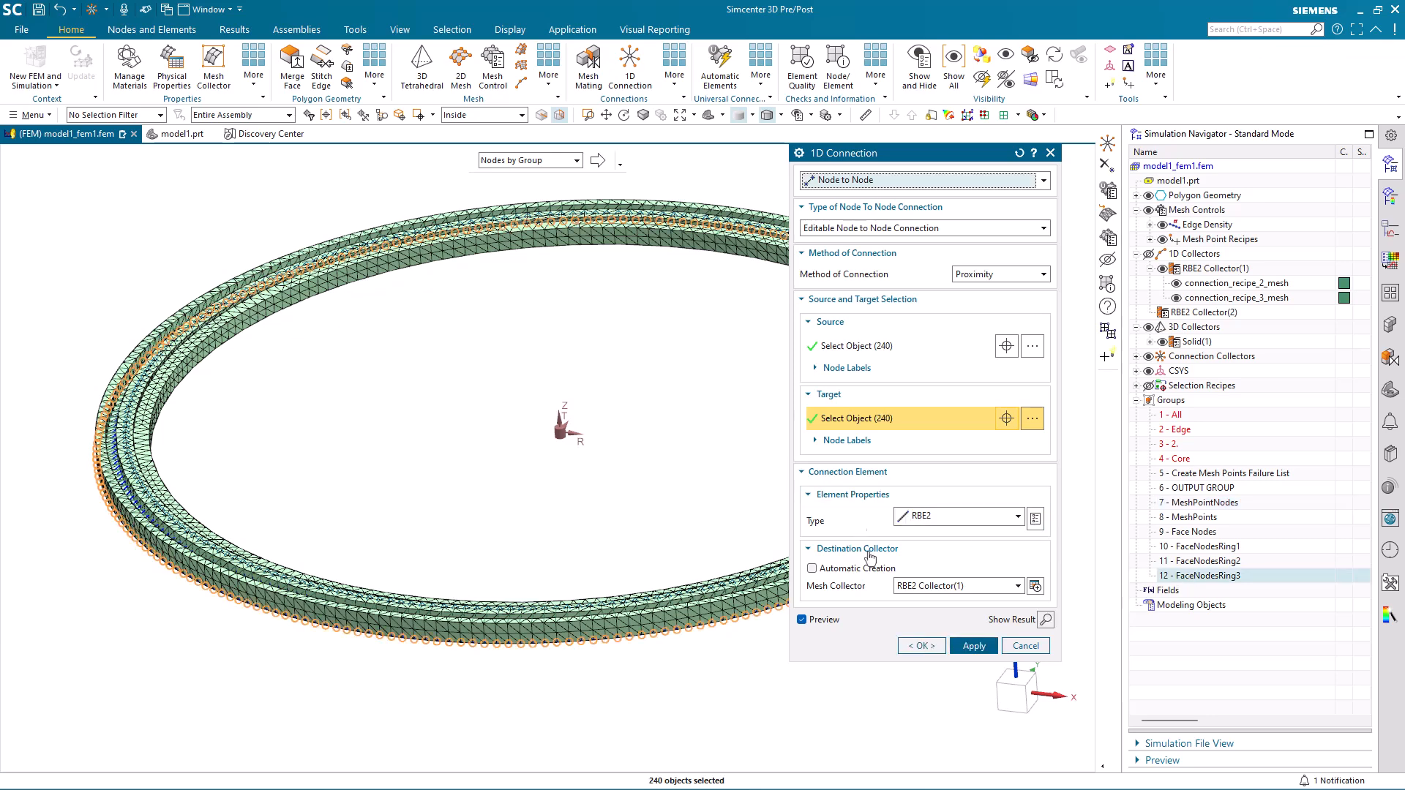
{"action": "left_click", "coordinate": [920, 646]}
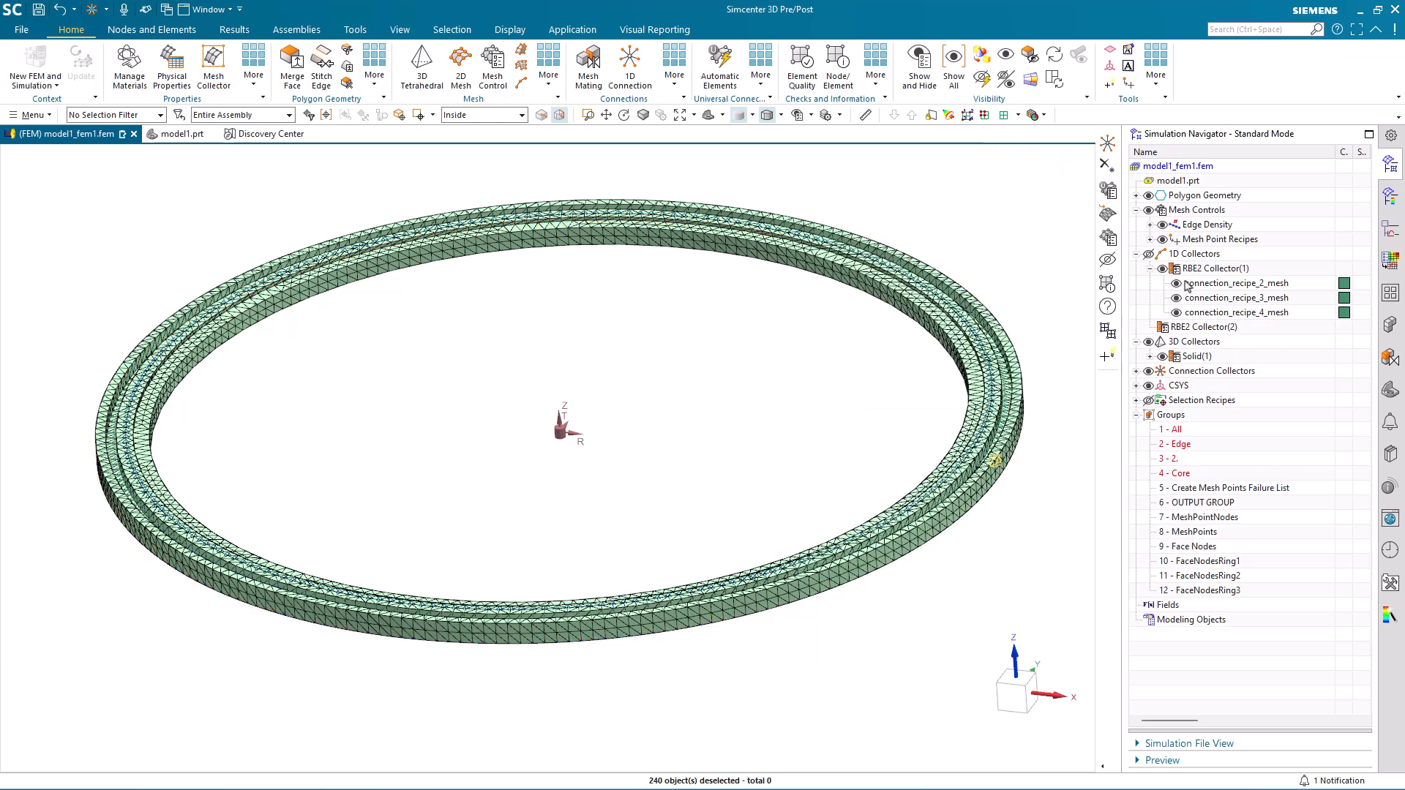
Hide the polygon geometry and the 3D collectors to isolate the RBE2 connections around the ring.
{"action": "left_click", "coordinate": [1148, 196]}
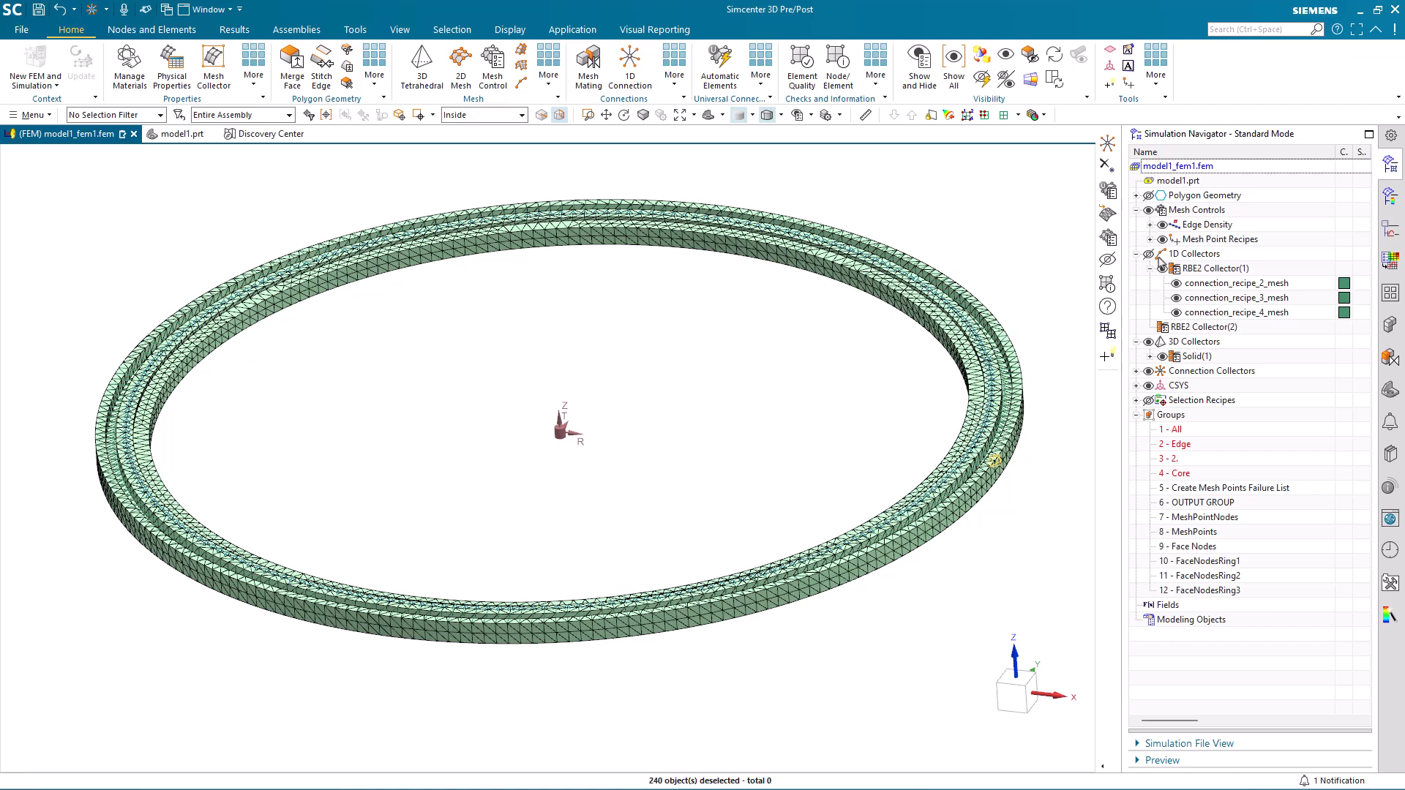
{"action": "left_click", "coordinate": [1148, 342]}
{"action": "middle_click_drag", "start_coordinate": [819, 686], "coordinate": [674, 693]}
{"action": "scroll", "coordinate": [696, 695], "scroll_direction": "up", "scroll_amount": 3}
{"action": "scroll", "coordinate": [453, 531], "scroll_direction": "up", "scroll_amount": 1}
{"action": "middle_click_drag", "start_coordinate": [453, 531], "coordinate": [446, 354]}
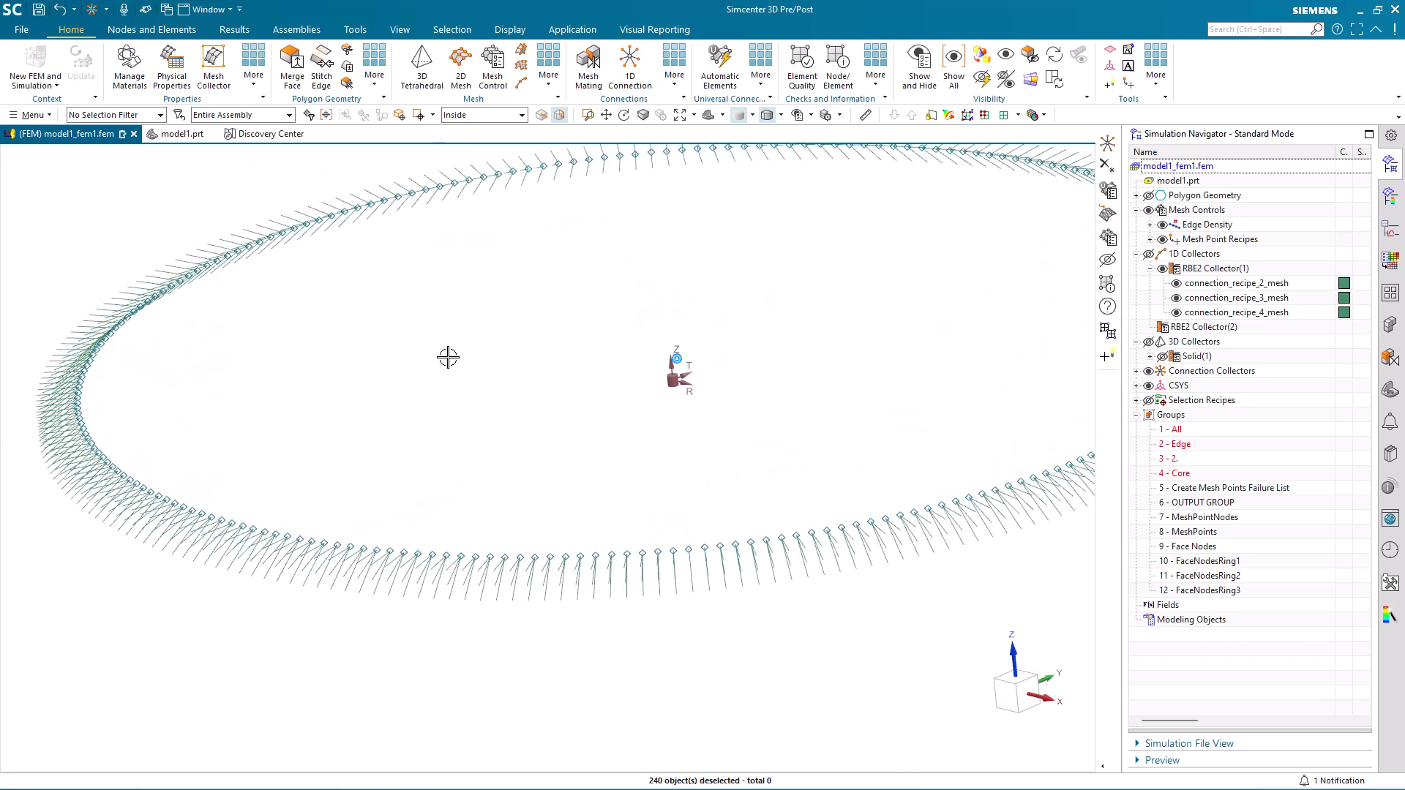
Limit selection to meshes and inspect the connection meshes around the ring, both as a whole and up close.
{"action": "left_click", "coordinate": [93, 117]}
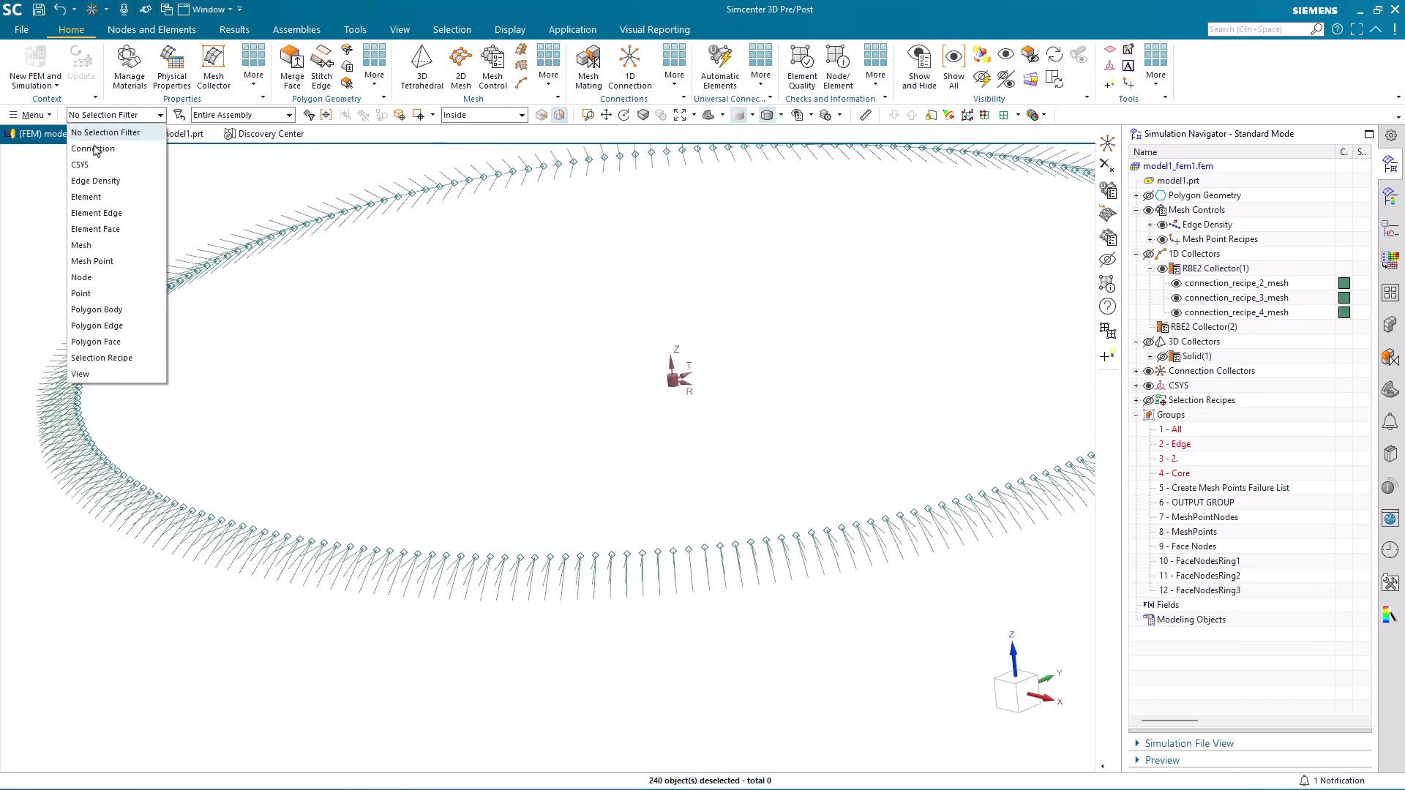
{"action": "left_click", "coordinate": [95, 246]}
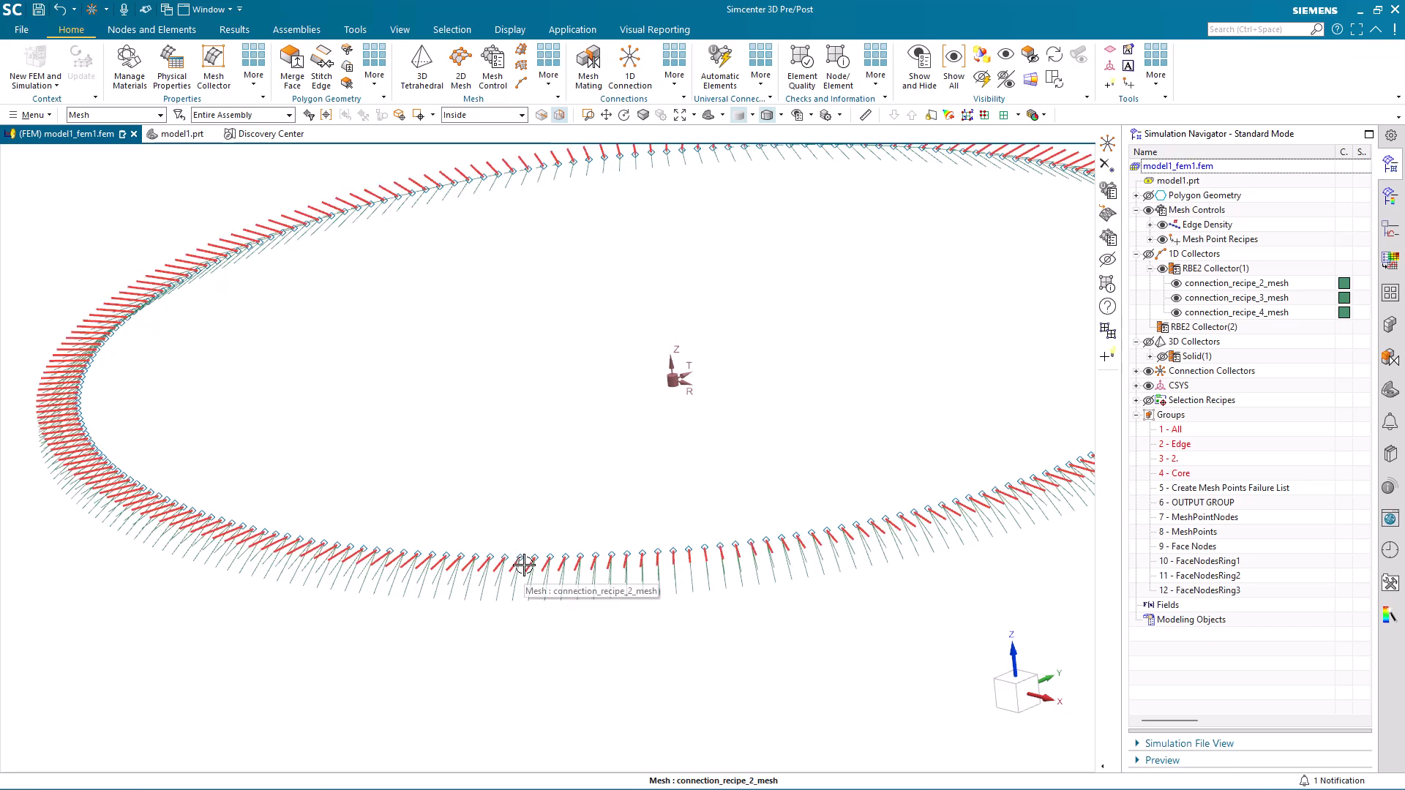
{"action": "middle_click_drag", "start_coordinate": [530, 590], "coordinate": [574, 659]}
{"action": "middle_click_drag", "start_coordinate": [603, 533], "coordinate": [602, 533]}
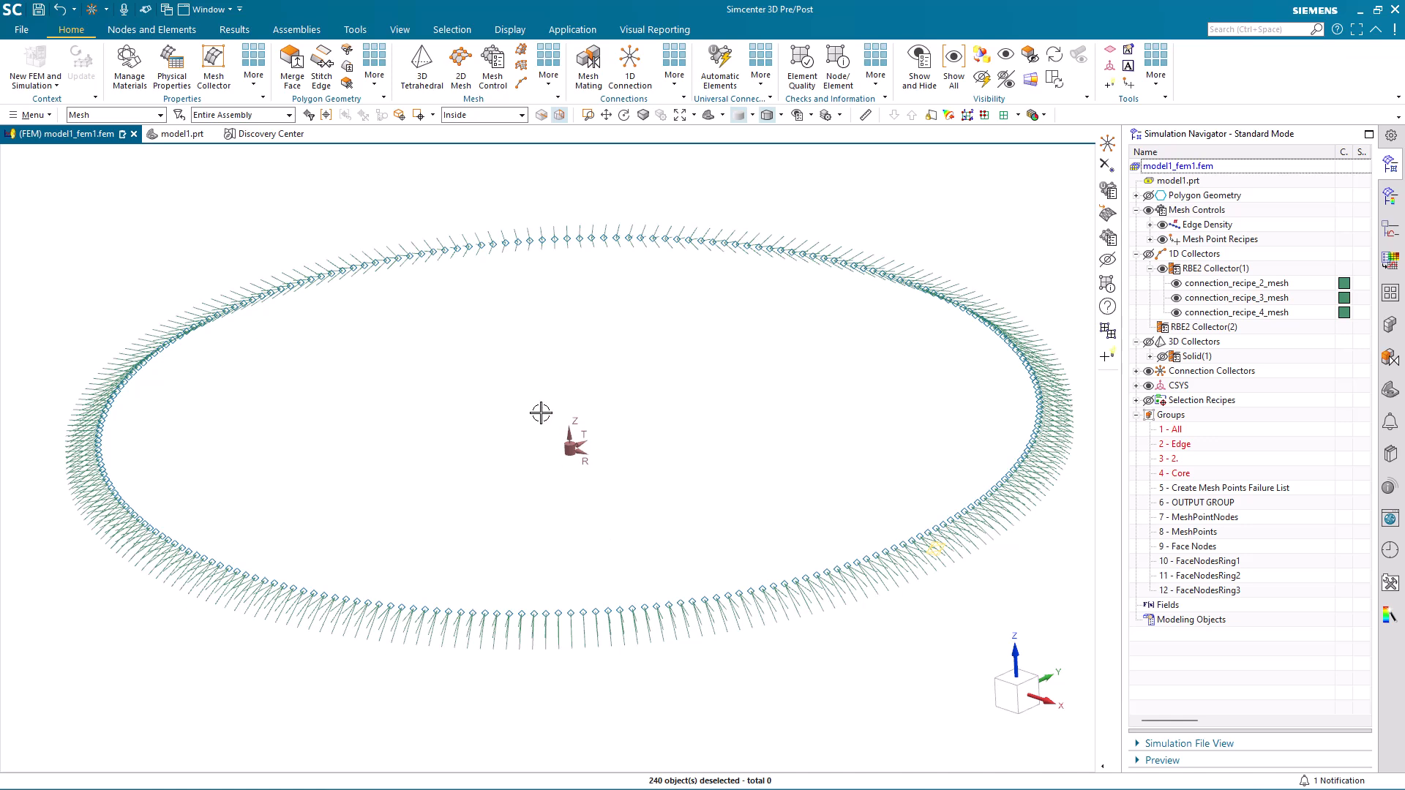
{"action": "scroll", "coordinate": [524, 584], "scroll_direction": "up", "scroll_amount": 8}
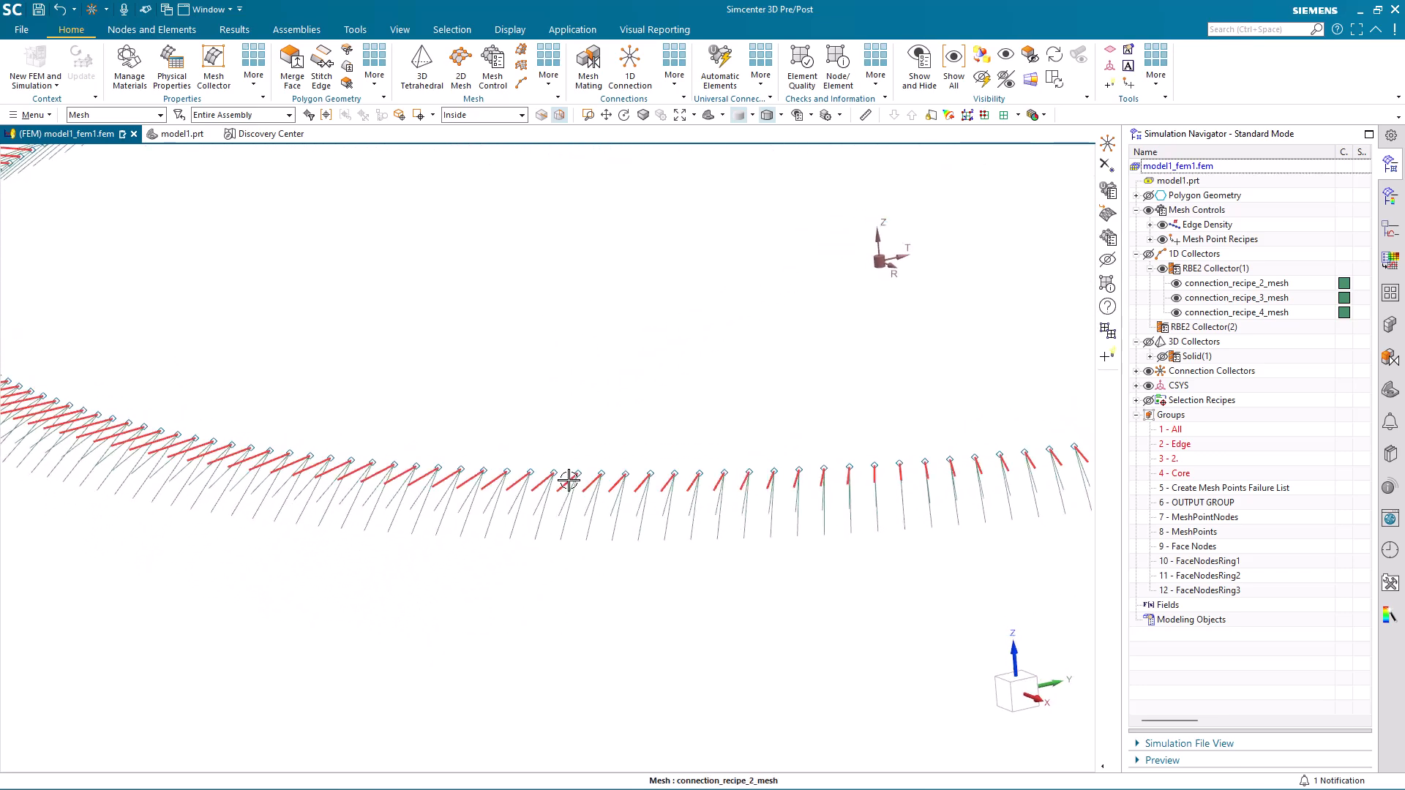
{"action": "key", "text": "Escape"}
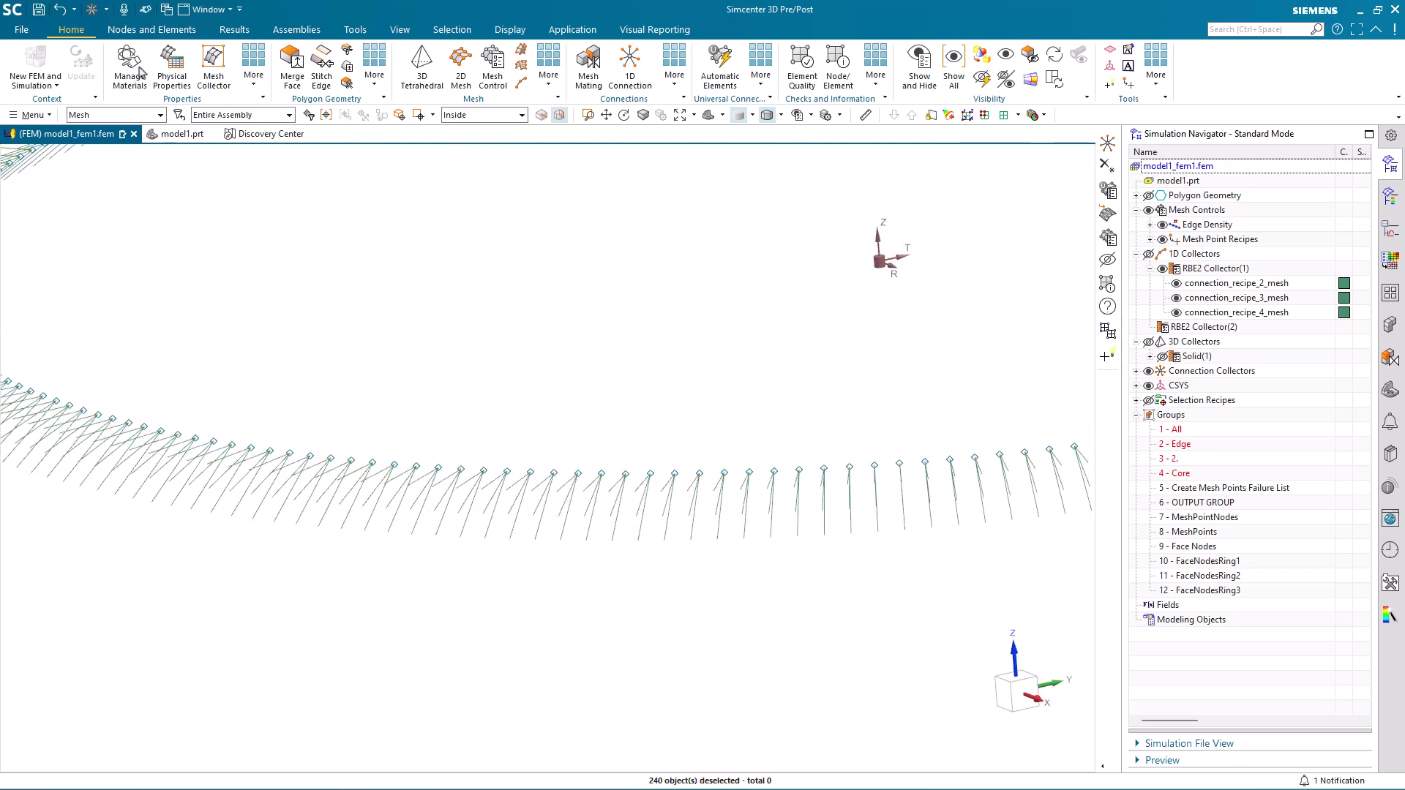
Limit selection to elements and inspect the individual RBE2 elements that fan out from one mesh point.
{"action": "left_click", "coordinate": [134, 115]}
{"action": "left_click", "coordinate": [103, 215]}
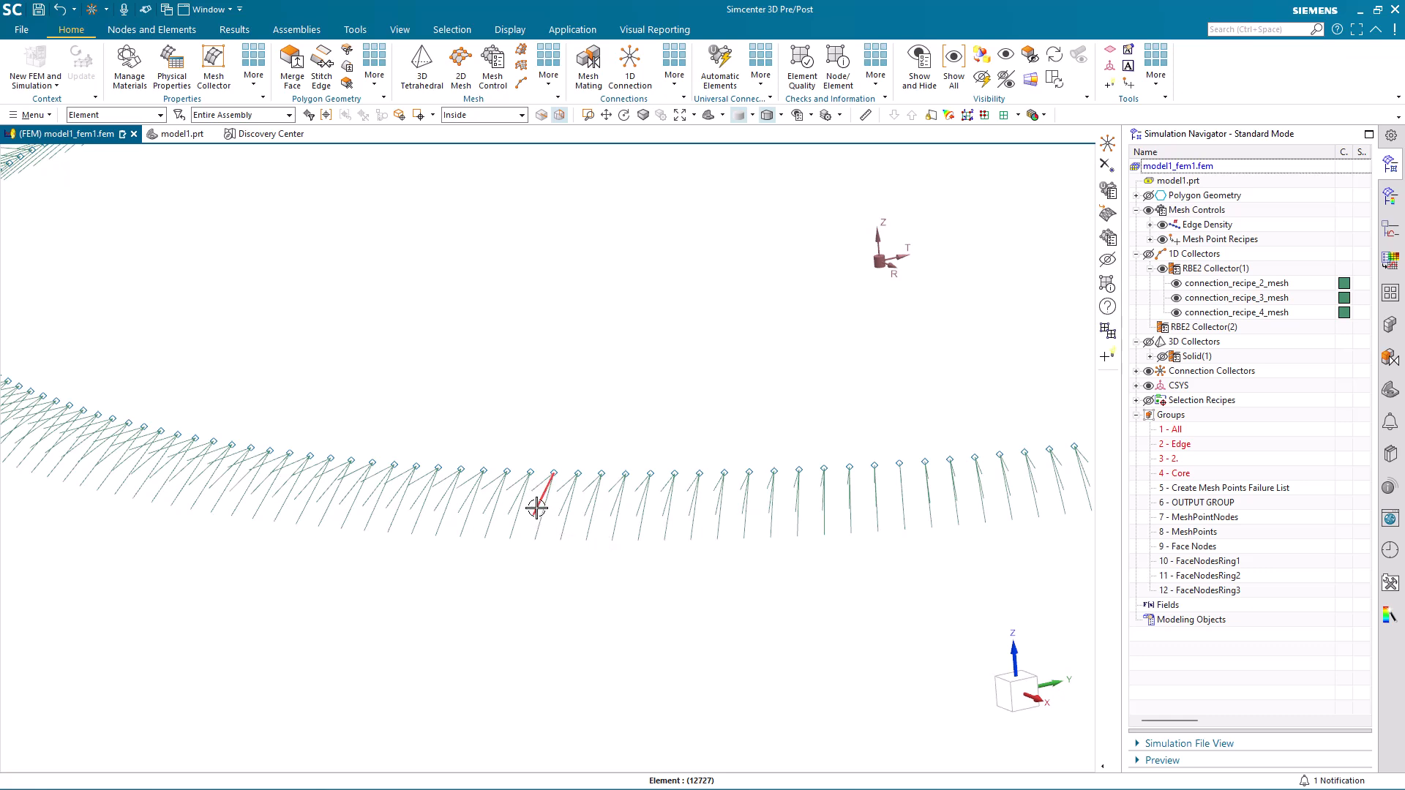
{"action": "key", "text": "Escape"}
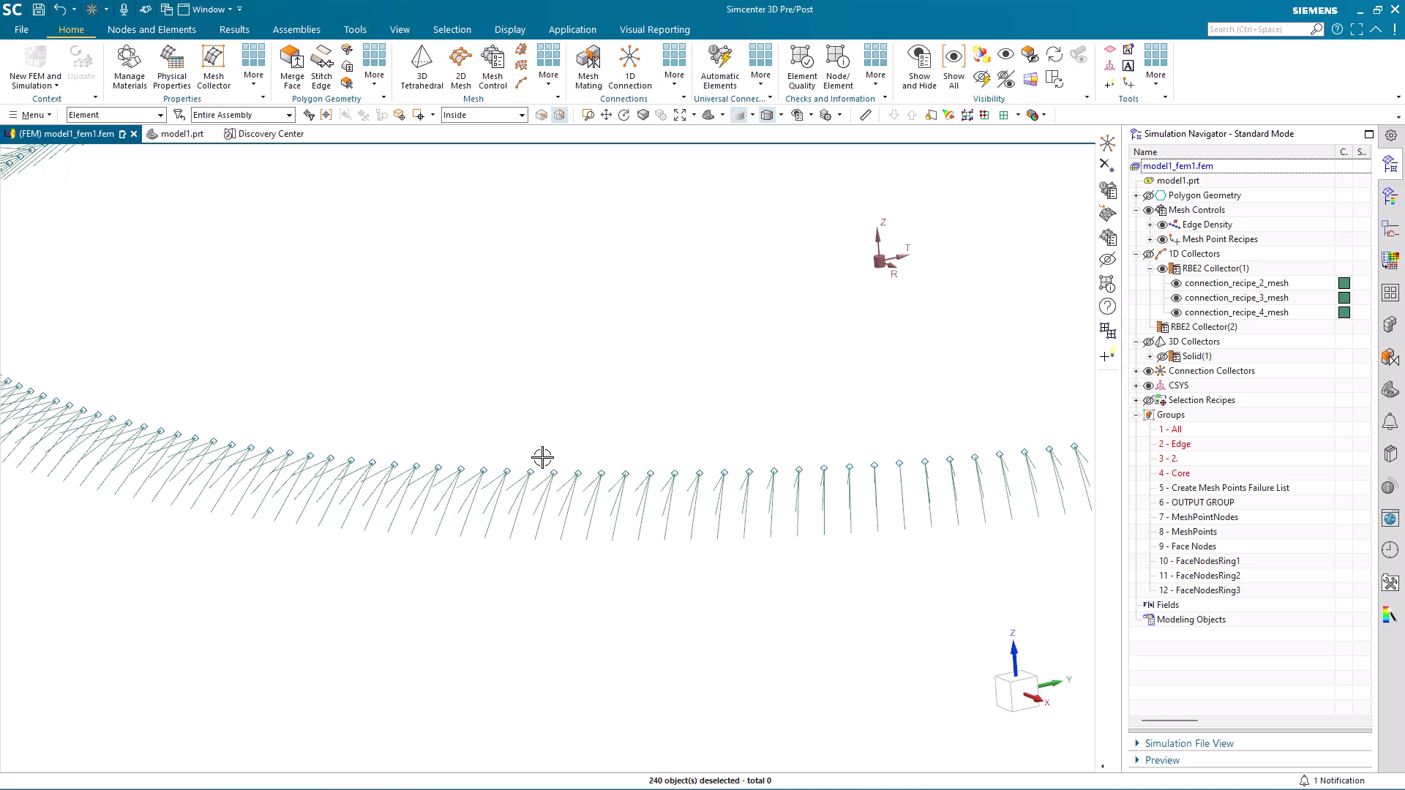
{"action": "middle_click_drag", "start_coordinate": [557, 617], "coordinate": [555, 617]}
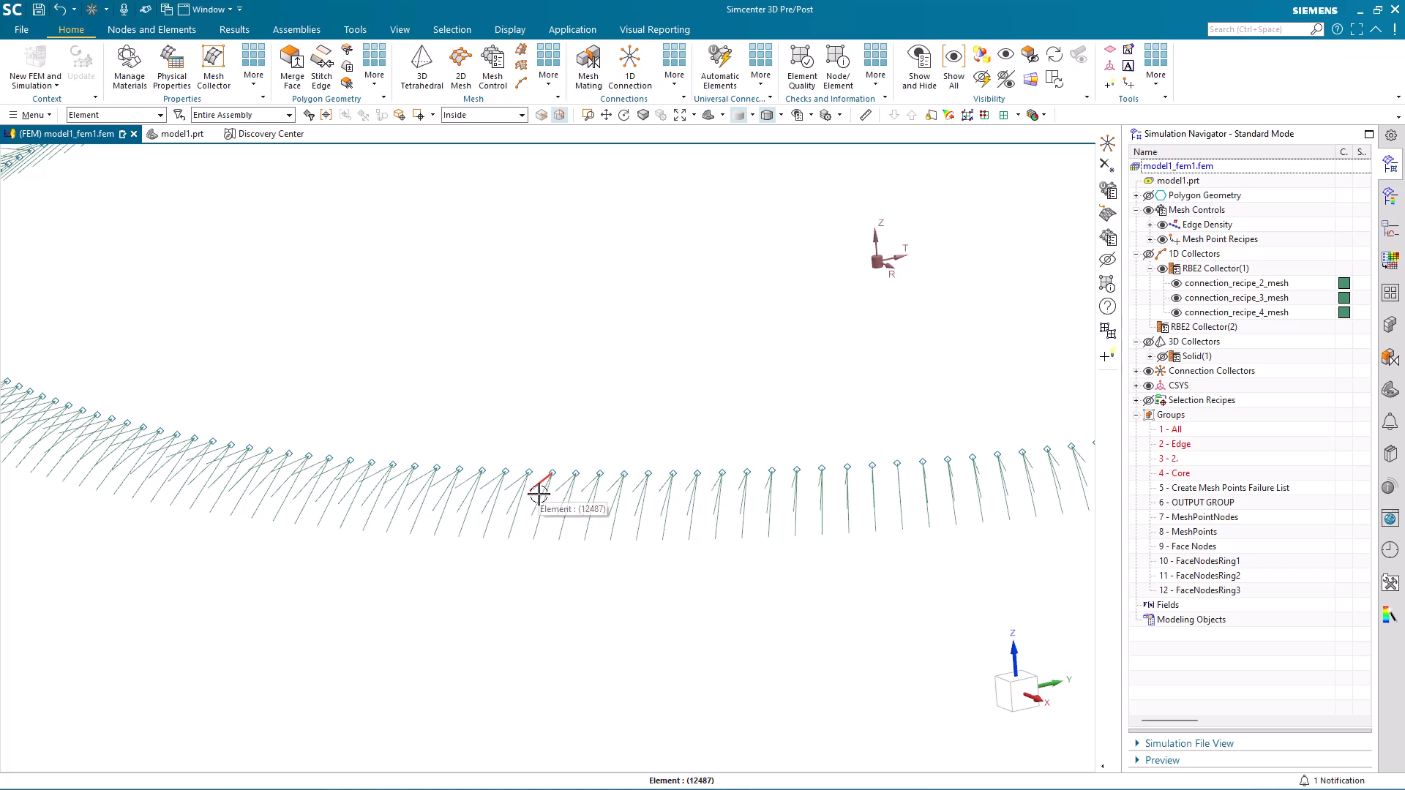
{"action": "key", "text": "Escape"}
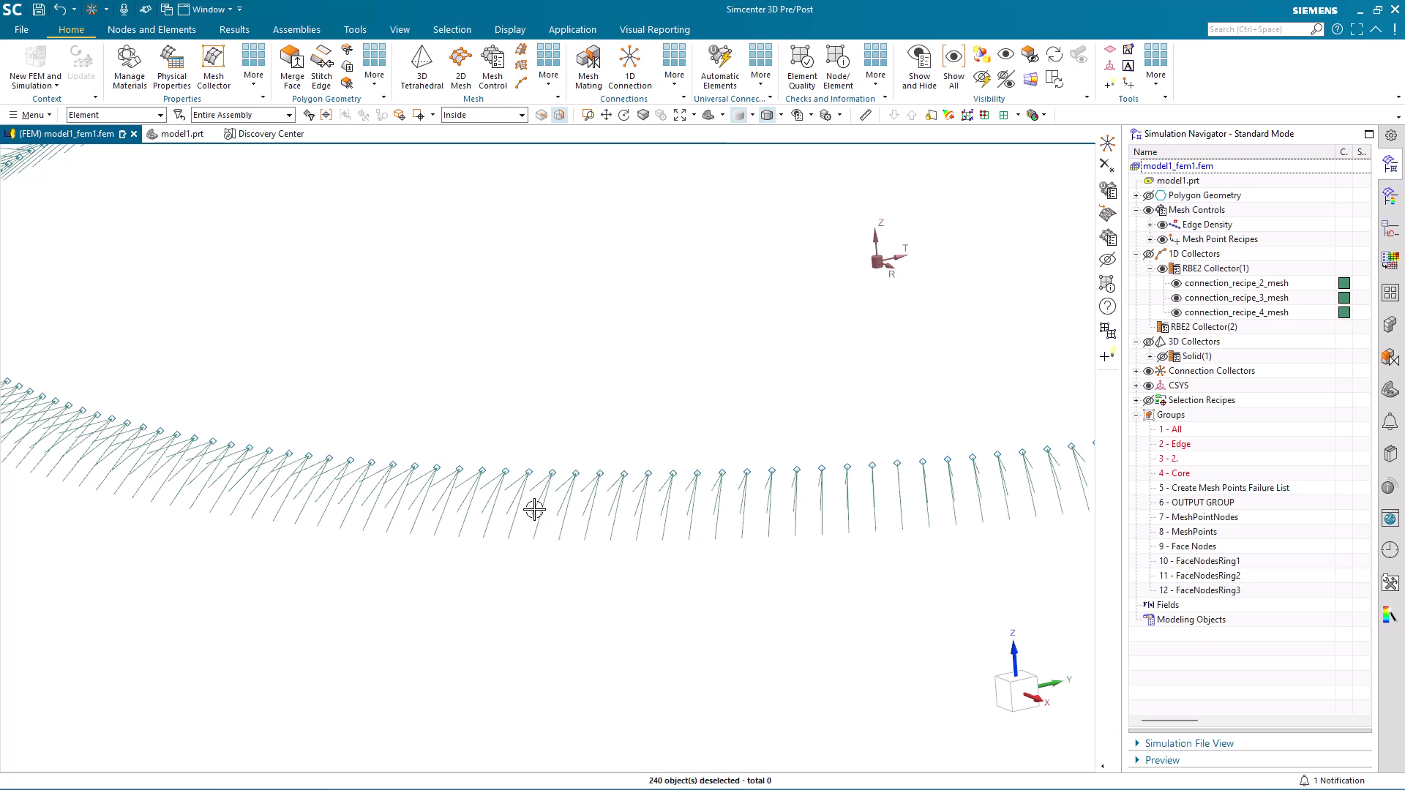
{"action": "scroll", "coordinate": [579, 620], "scroll_direction": "down", "scroll_amount": 5}
{"action": "scroll", "coordinate": [592, 622], "scroll_direction": "down", "scroll_amount": 3}
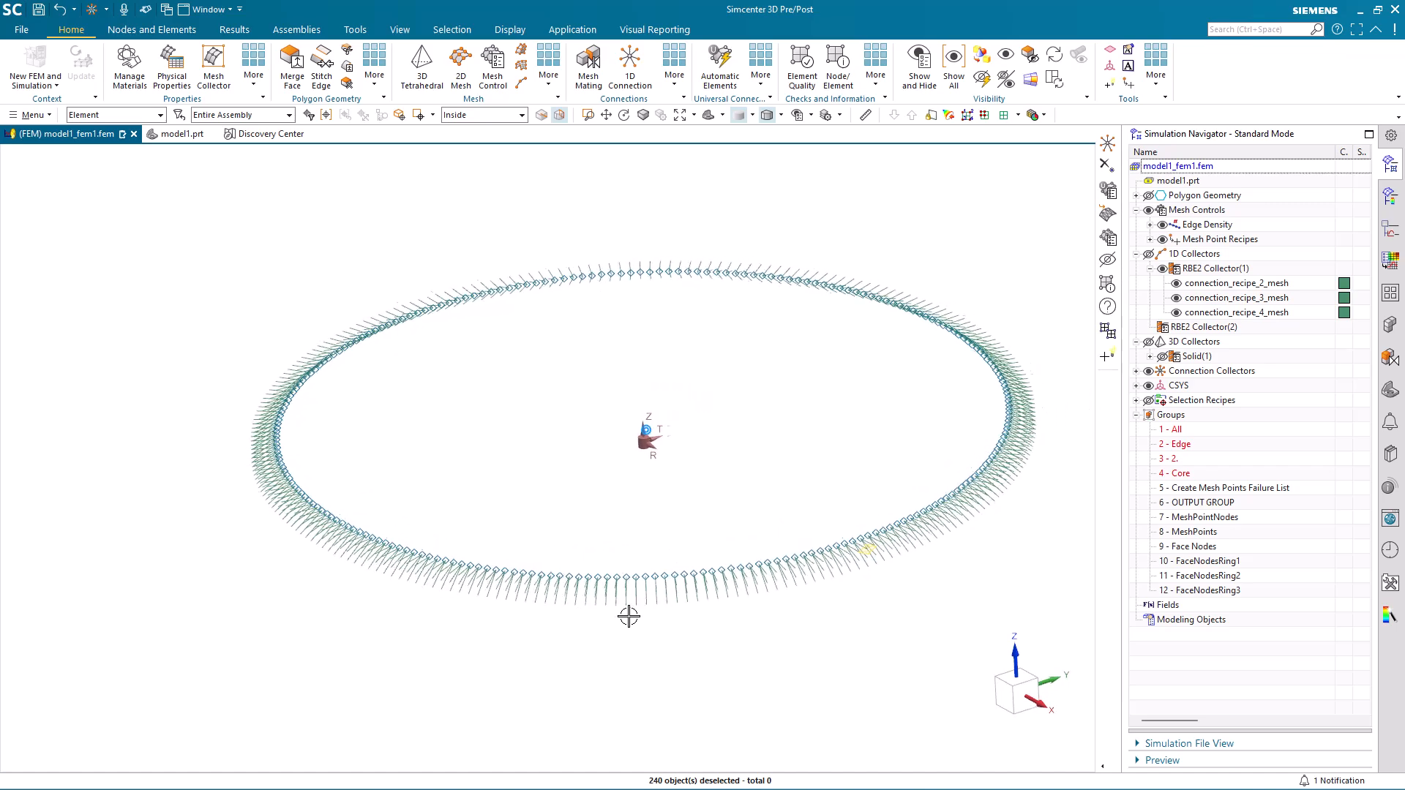